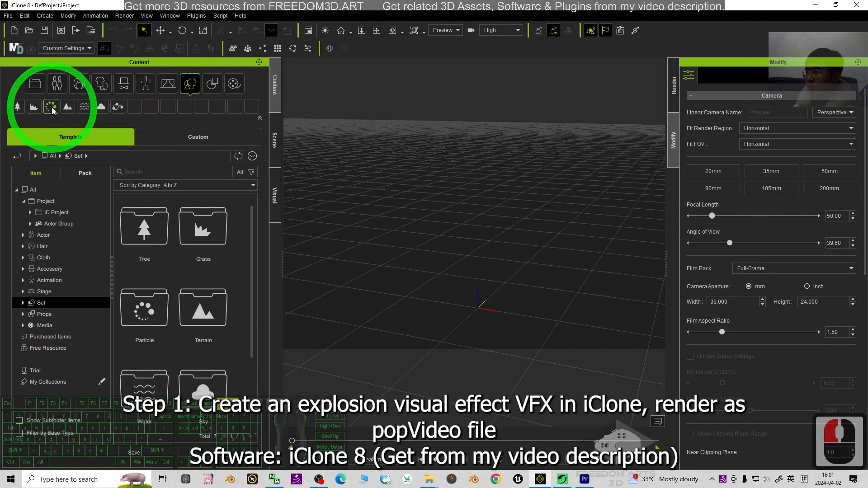
- Place the Explosion effect from the Particle set templates at the centre of the scene
left_click(51, 108)
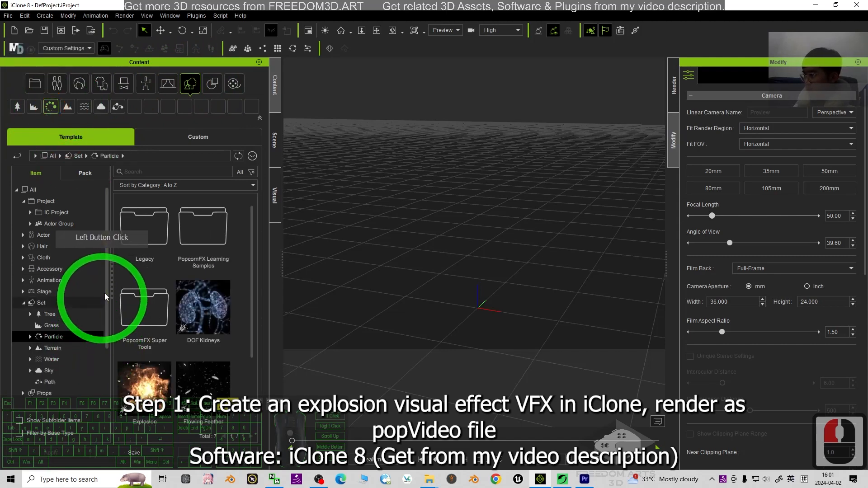
left_click_drag(107, 274, 107, 289)
left_click(61, 303)
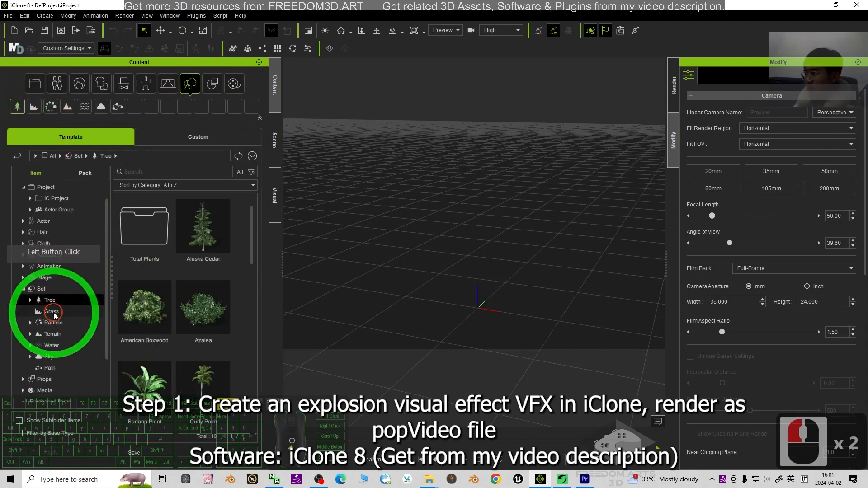
left_click(54, 313)
left_click(50, 322)
scroll(222, 321, "down", 3)
scroll(215, 321, "down", 10)
scroll(197, 326, "up", 4)
left_click_drag(151, 350, 482, 310)
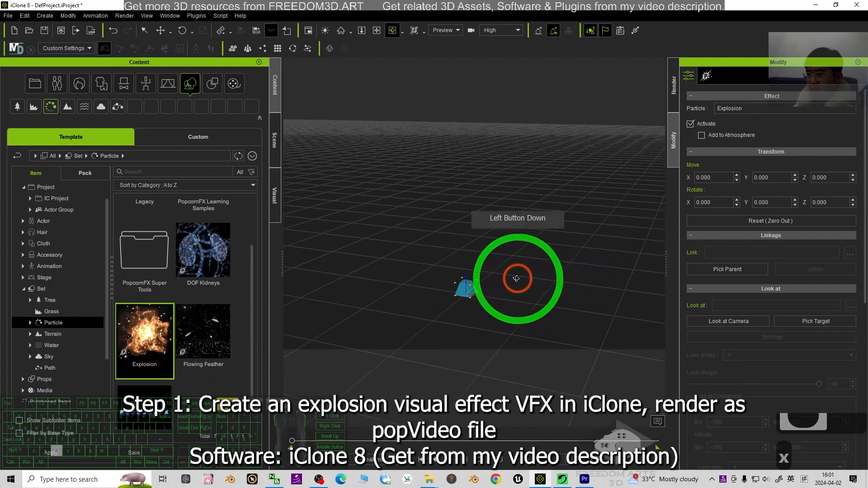
- Play the explosion and pull the camera view back until the whole blast fits in the frame
left_click_drag(518, 278, 526, 301)
left_click(406, 459)
scroll(520, 285, "down", 20)
key("x")
key("c")
left_click_drag(500, 283, 531, 222)
scroll(502, 292, "up", 5)
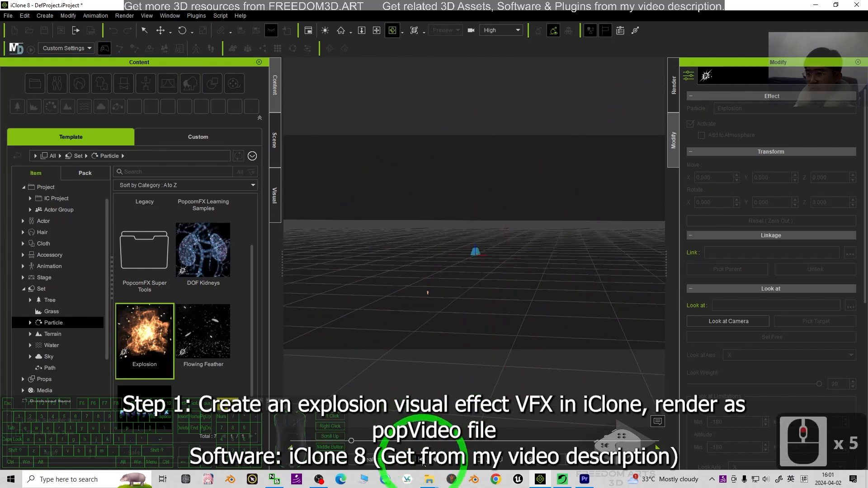
left_click(406, 459)
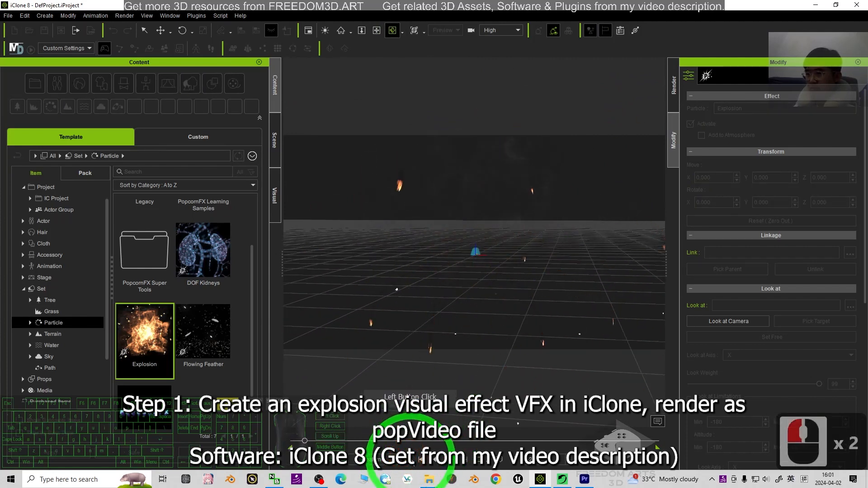
- Shorten the project's playback range to the explosion's duration by moving its end marker, and replay it
left_click(656, 448)
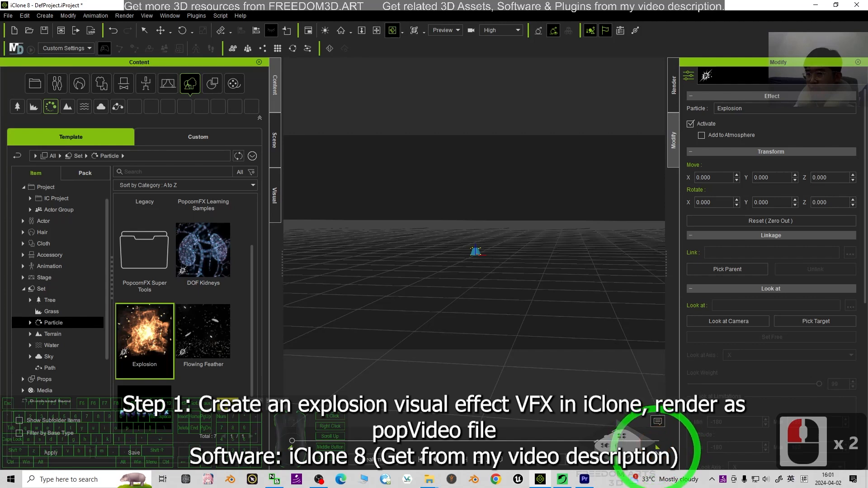
mouse_move(657, 448)
left_mouse_down()
mouse_move(342, 450)
mouse_move(412, 458)
left_mouse_up()
left_click(408, 462)
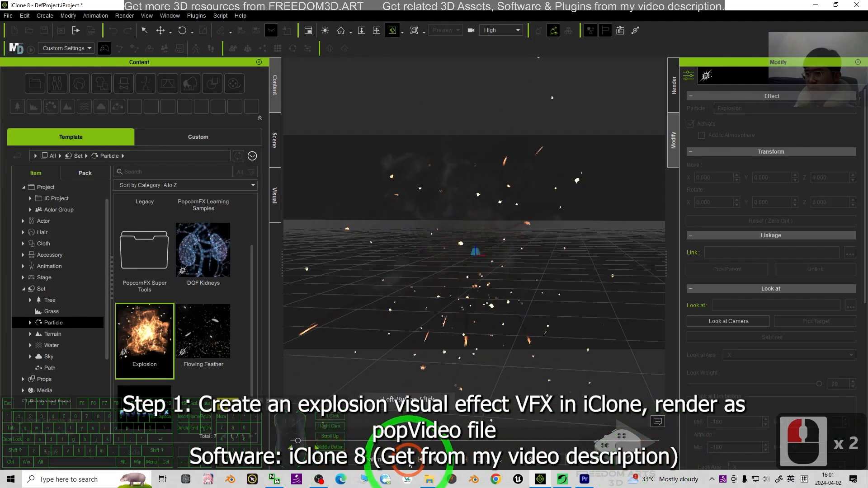
left_click(412, 465)
left_click(411, 464)
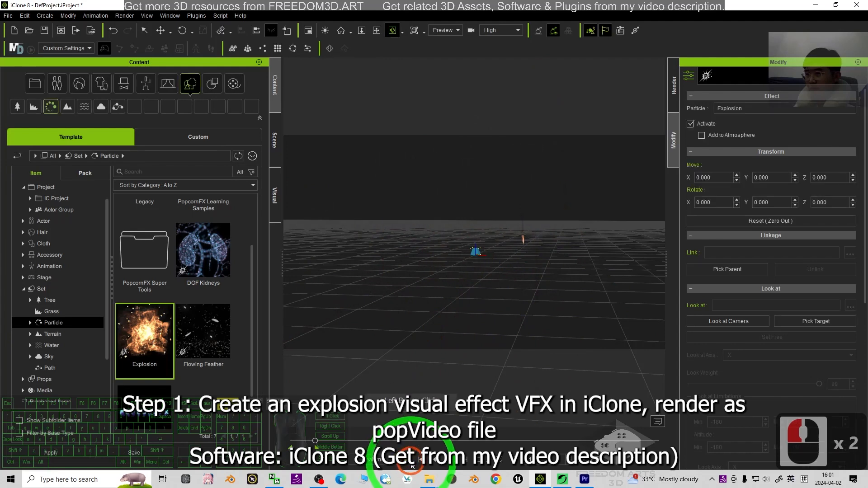
left_click(411, 465)
- Fine-tune the end of the playback range to frame 107 and replay the explosion to check it
left_click(300, 457)
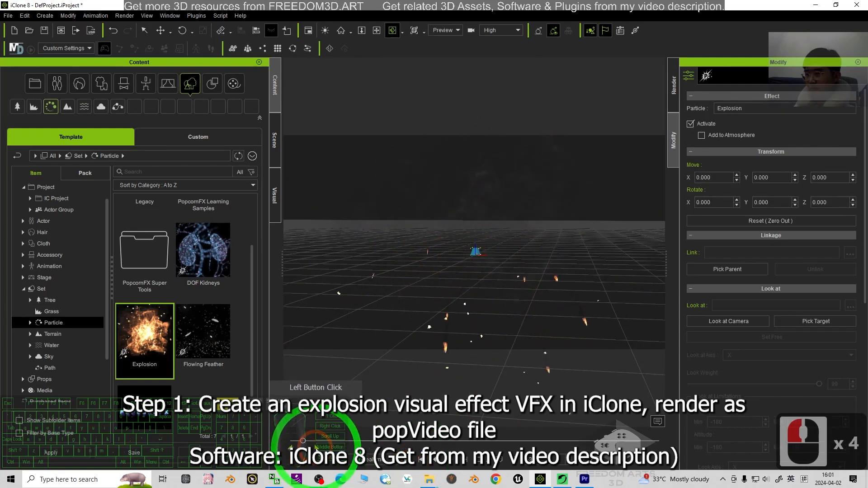
left_click(411, 465)
left_click(410, 465)
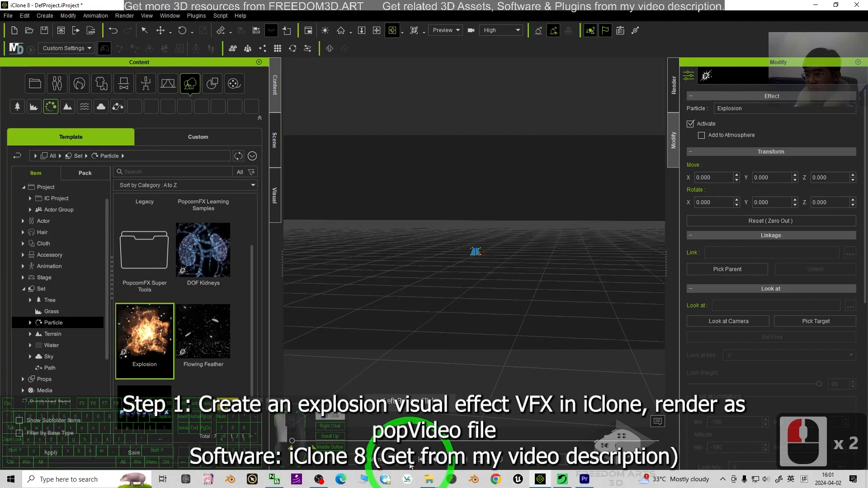
left_click(410, 464)
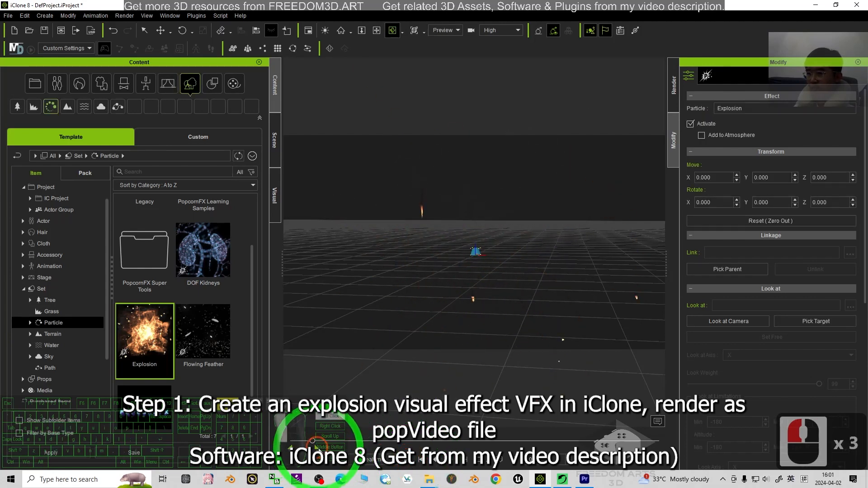
left_click(315, 442)
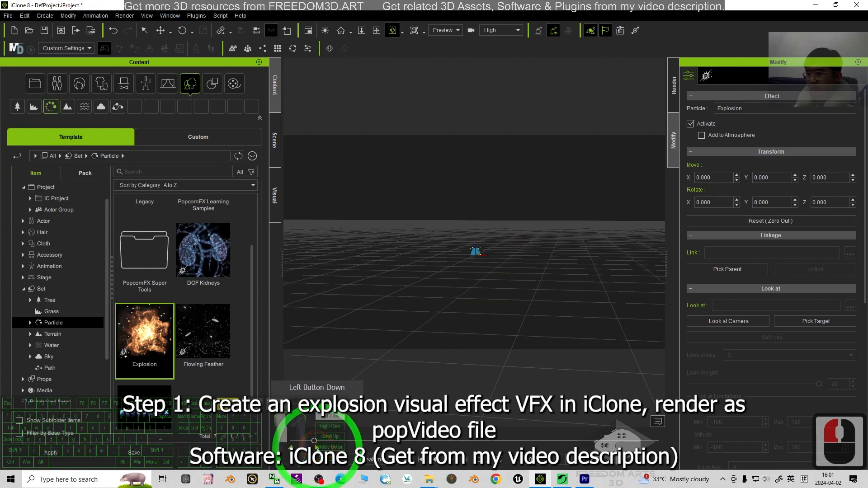
left_click(408, 461)
left_click(408, 460)
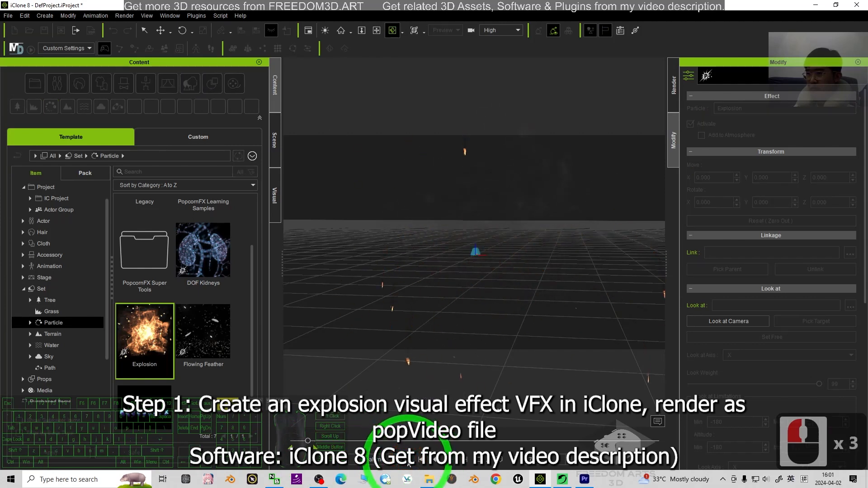
left_click(317, 449)
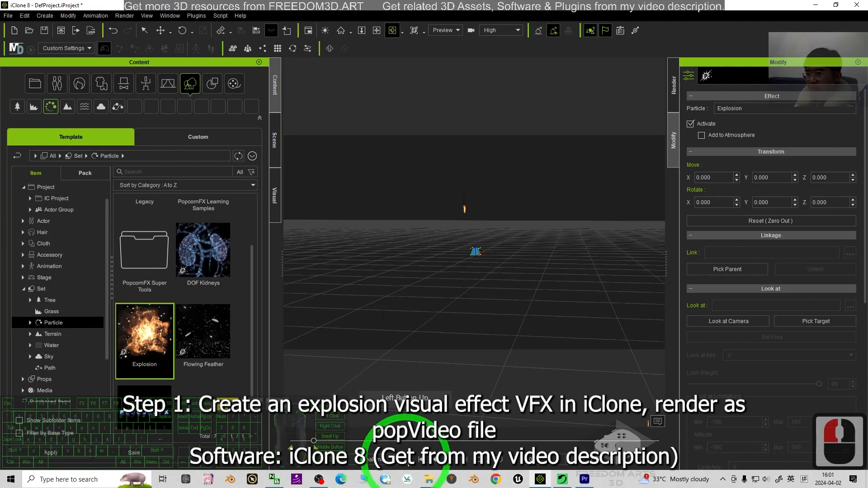
left_click(408, 462)
left_click(408, 462)
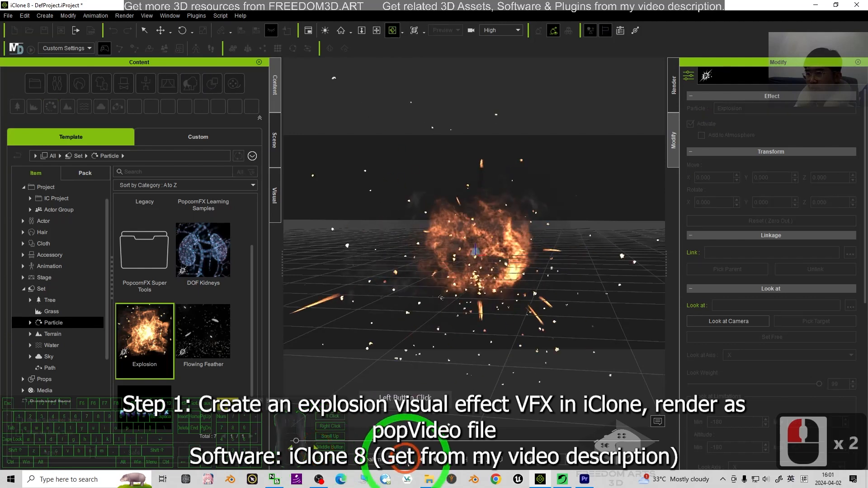
left_click(421, 460)
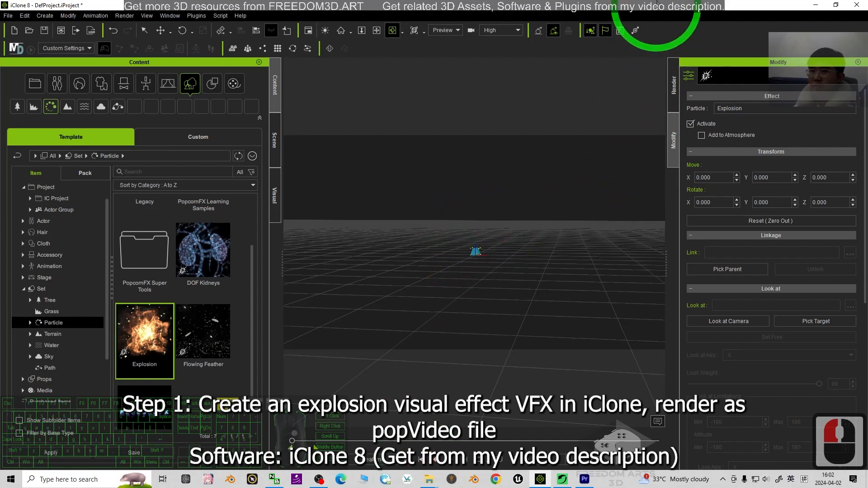
- Set the video render format to popVideo and review the output size, render quality and export range settings
left_click(676, 87)
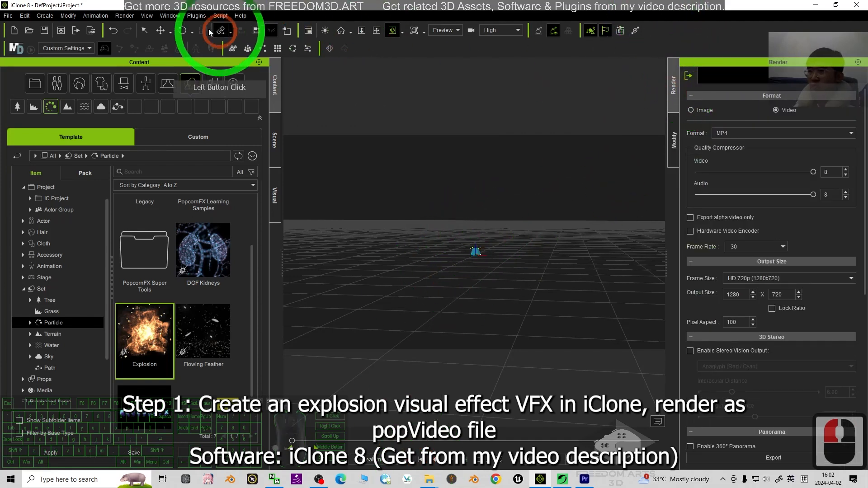
left_click(174, 21)
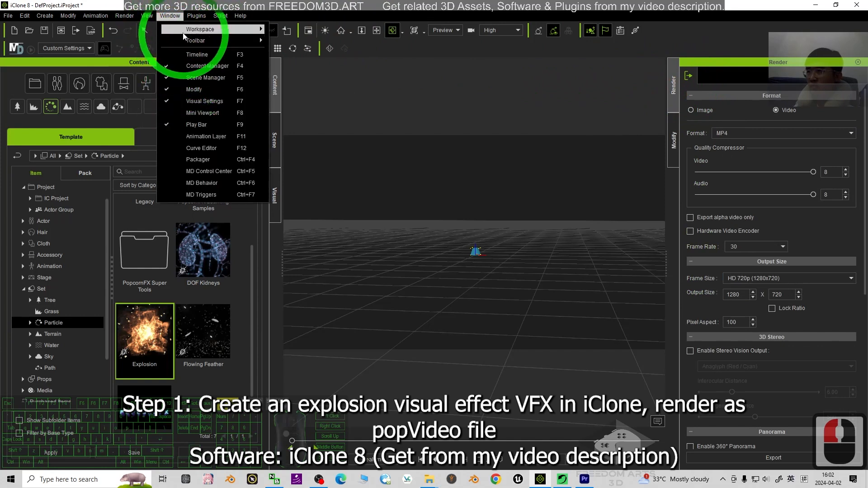
left_click(168, 17)
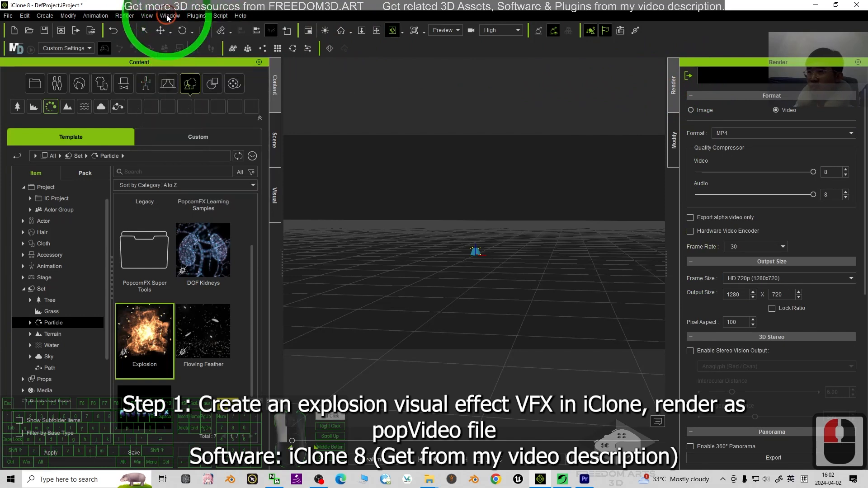
left_click(742, 200)
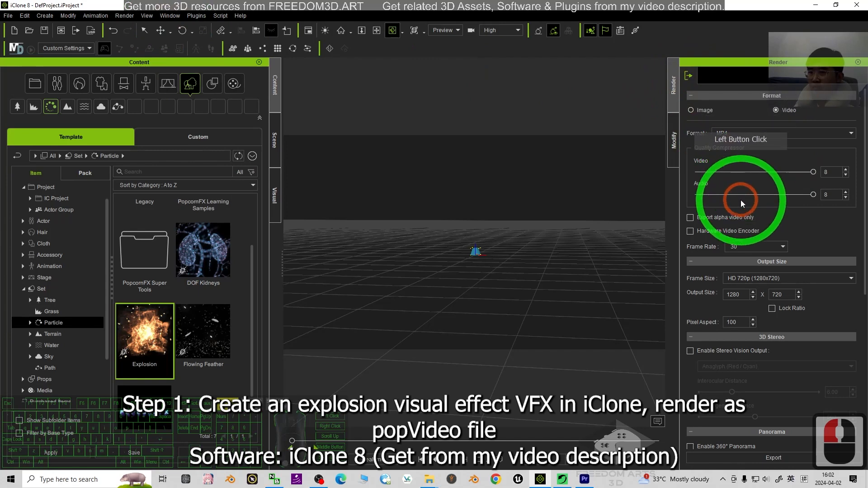
left_click(742, 133)
left_click(745, 197)
scroll(780, 203, "down", 7)
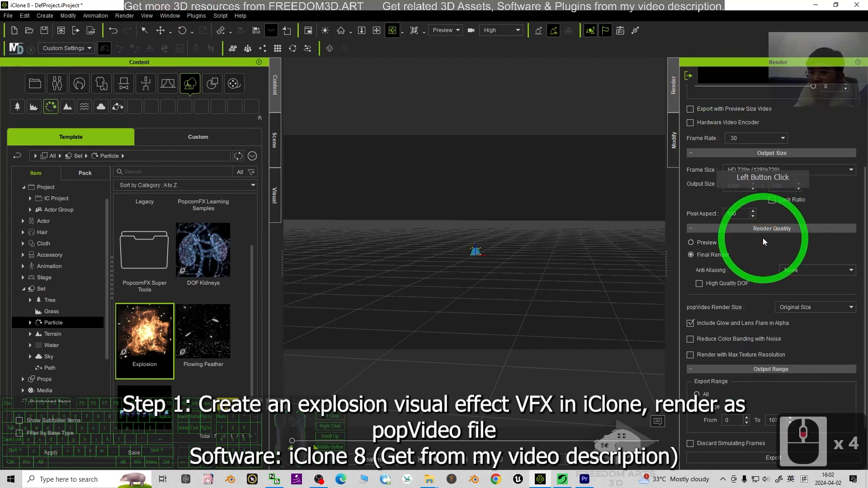
left_click(866, 288)
mouse_move(866, 299)
left_mouse_down()
mouse_move(866, 215)
mouse_move(865, 290)
left_mouse_up()
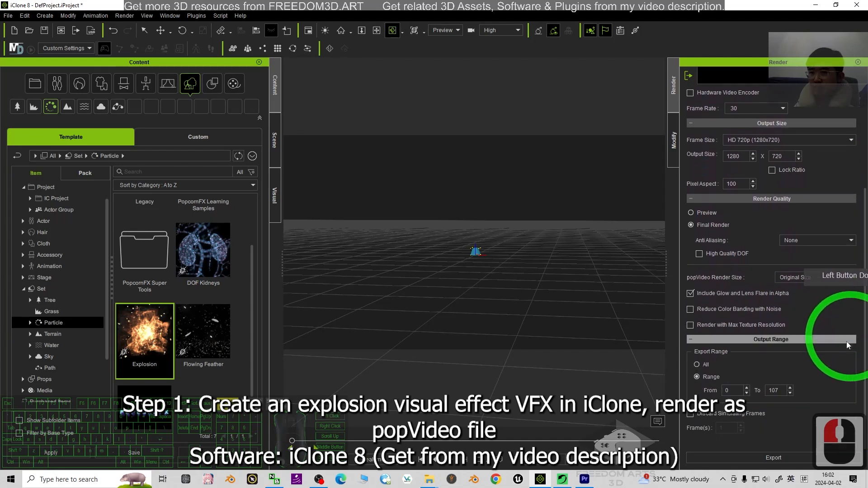
- Export the explosion to the Desktop as a popVideo file named explosion01, without opening the result
left_click(769, 458)
left_click(38, 79)
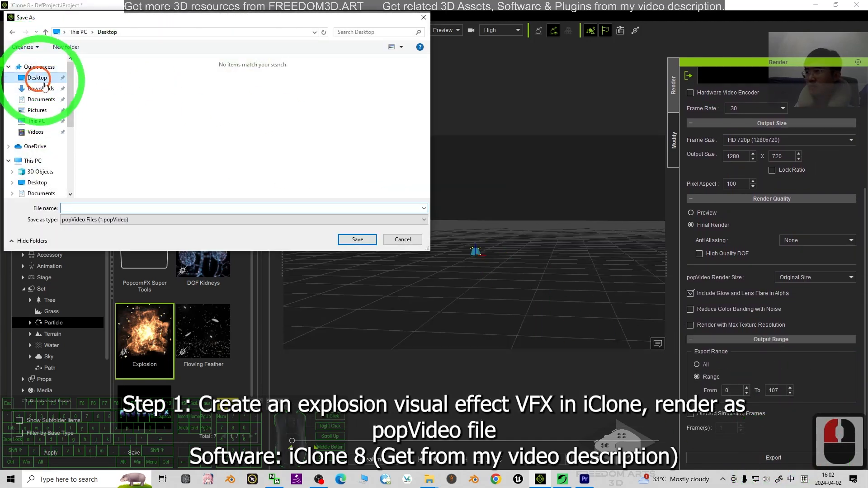
left_click(116, 209)
type("exp")
key("shift")
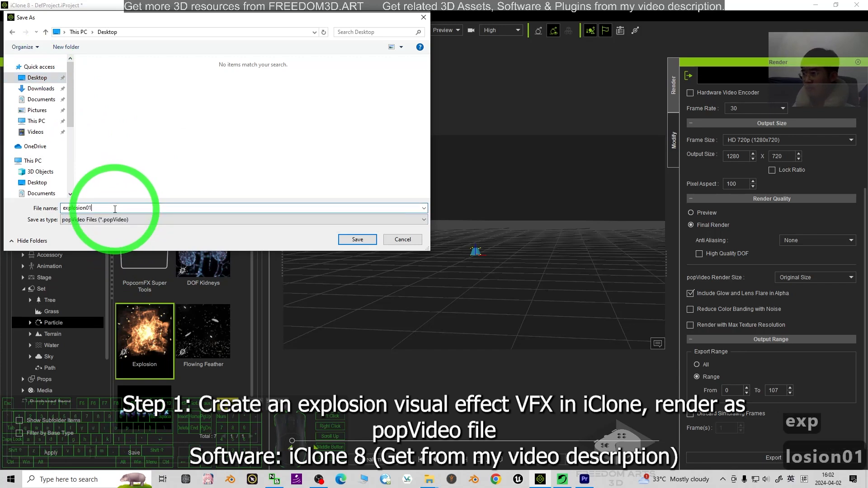
type("losion01")
left_click(357, 240)
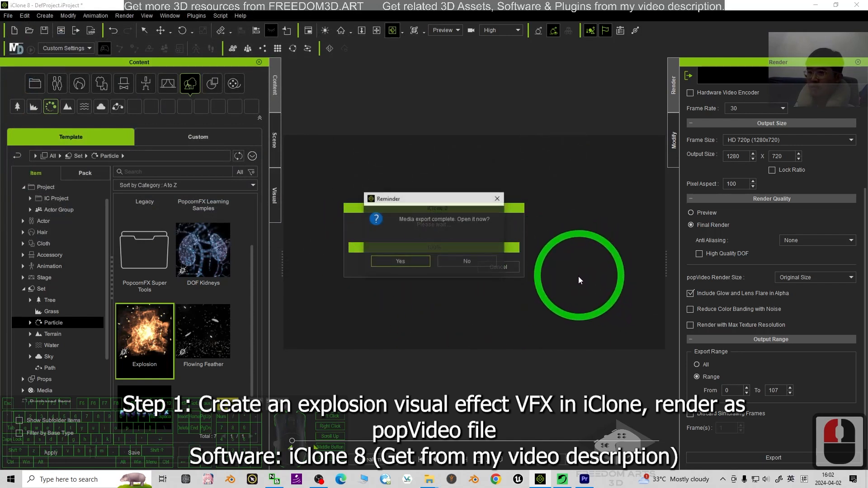
left_click(471, 261)
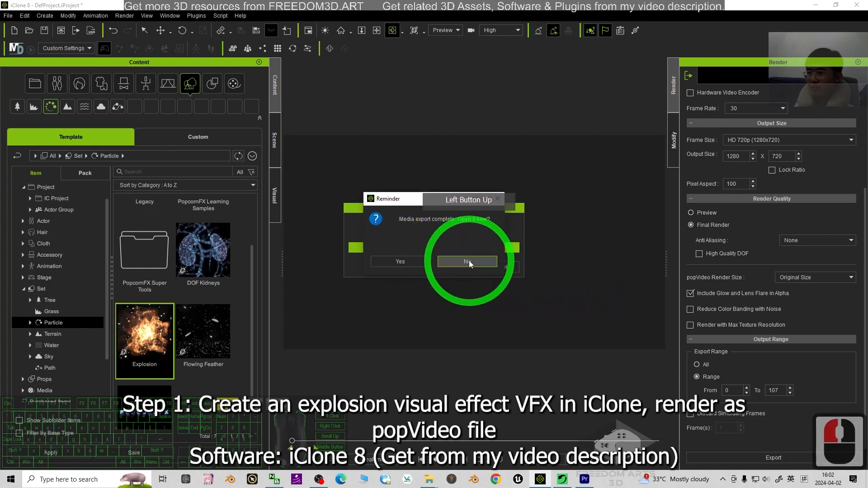
- Switch to popVideo 3, load the explosion01 popVideo file from the desktop and play it
left_click(815, 4)
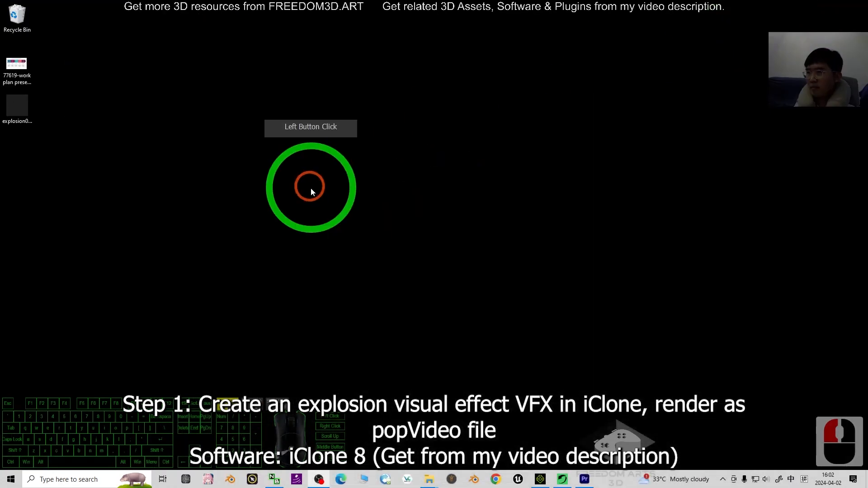
double_click(18, 111)
left_click(562, 480)
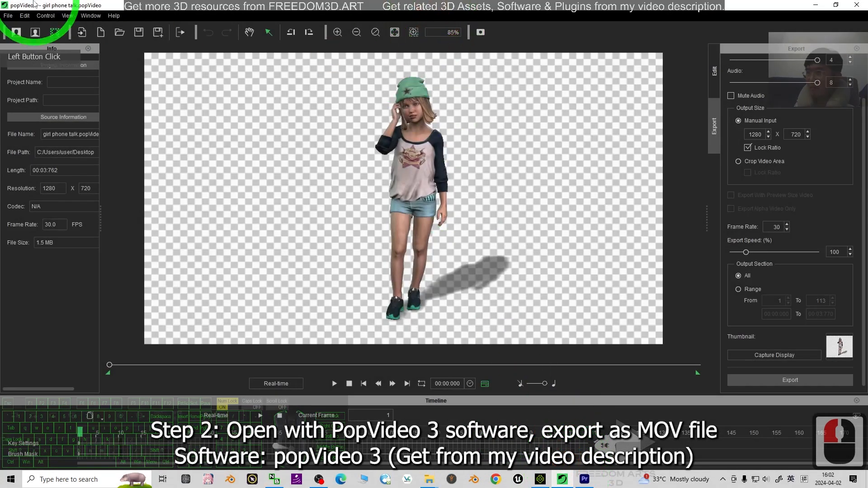
left_click(9, 16)
left_click(18, 28)
left_click_drag(434, 5, 460, 45)
left_click_drag(18, 108, 484, 184)
left_click(658, 44)
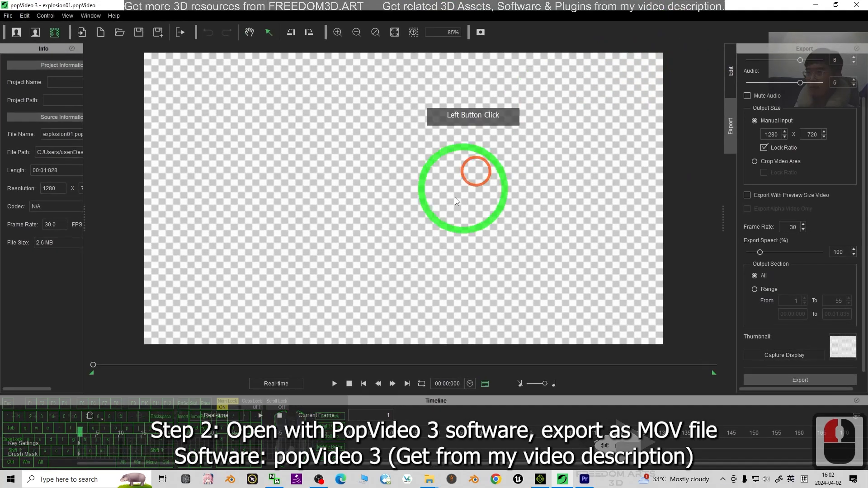
left_click(335, 384)
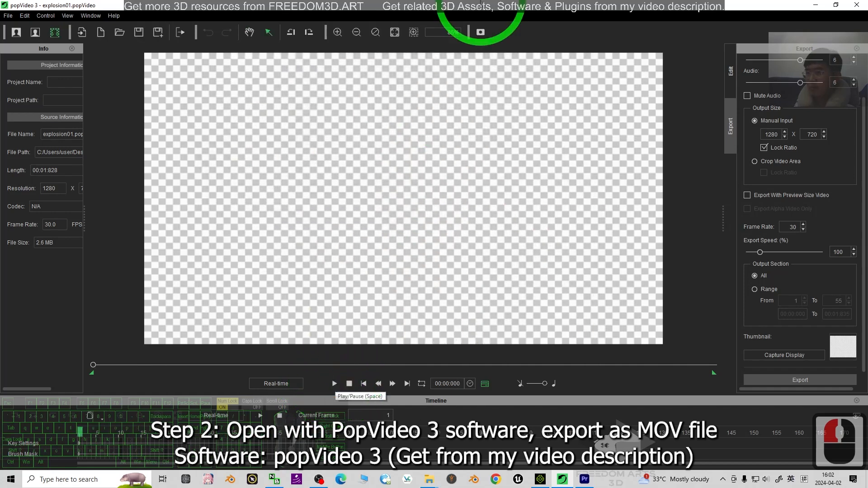
- Set the export format of the explosion01 clip to mov(ProRes)
left_click(731, 118)
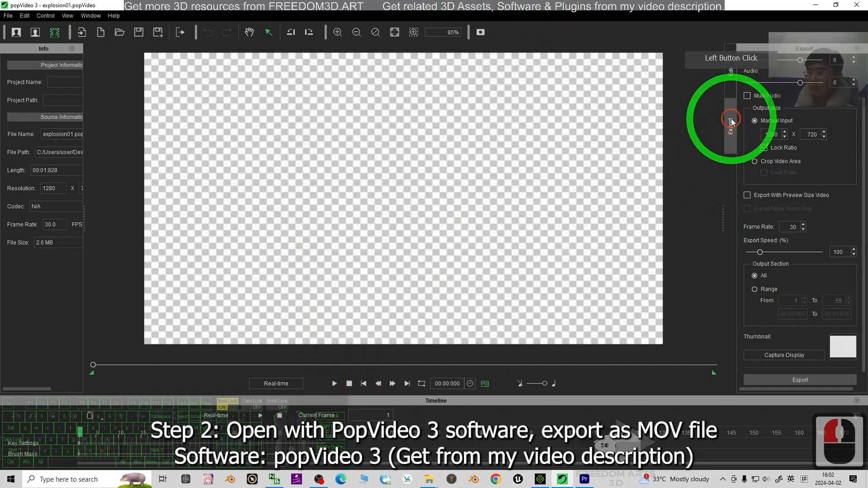
left_click(731, 118)
left_click_drag(863, 254, 862, 159)
left_click(787, 68)
left_click(781, 93)
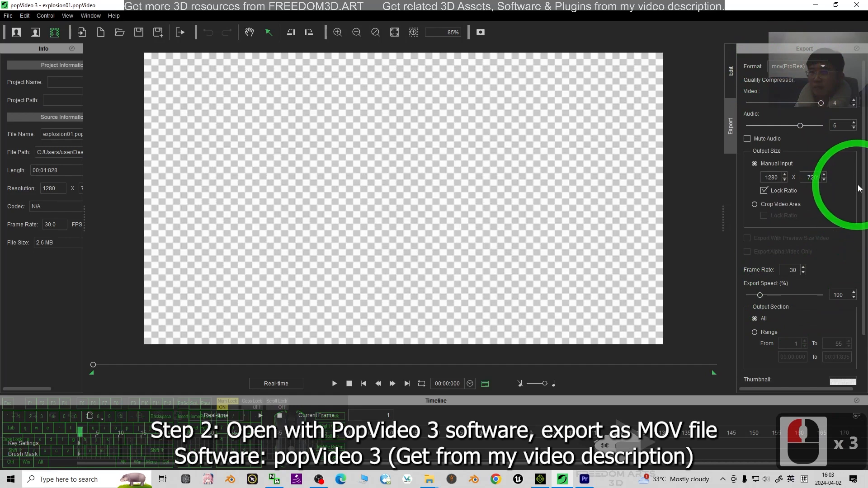
left_click_drag(858, 189, 858, 212)
- Export the explosion clip to the Desktop as a MOV file named explosion01, without opening the result
left_click(798, 374)
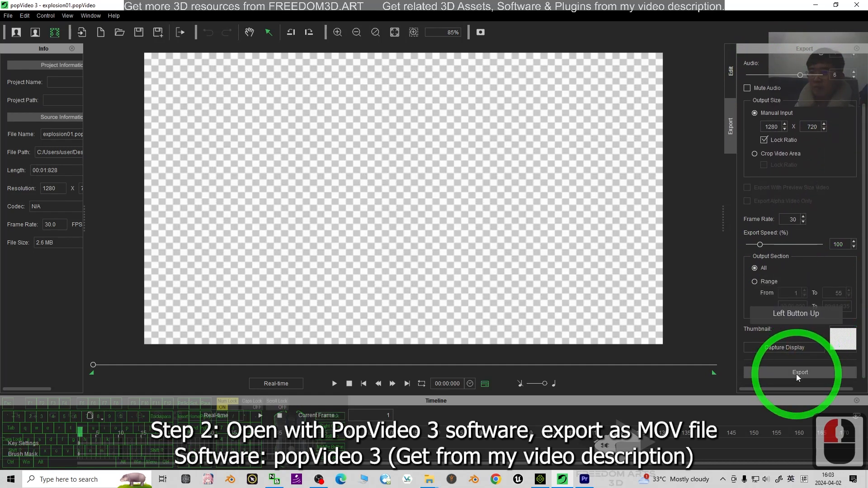
left_click(37, 84)
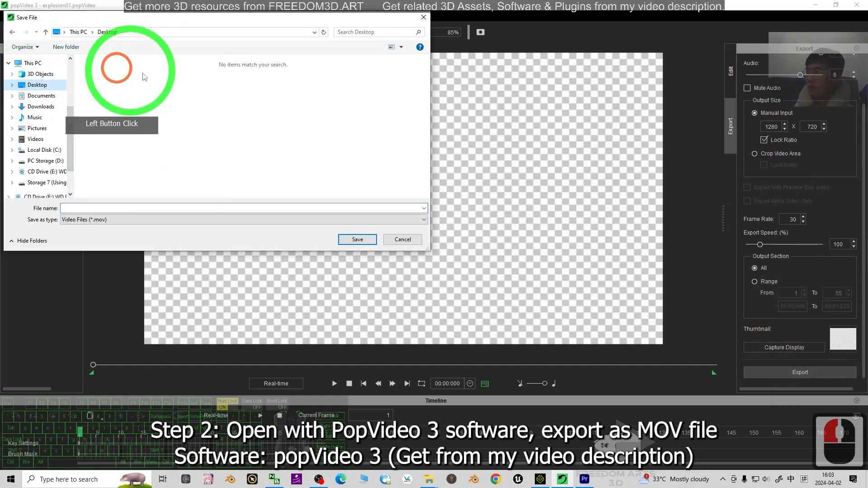
left_click(87, 207)
type("ex")
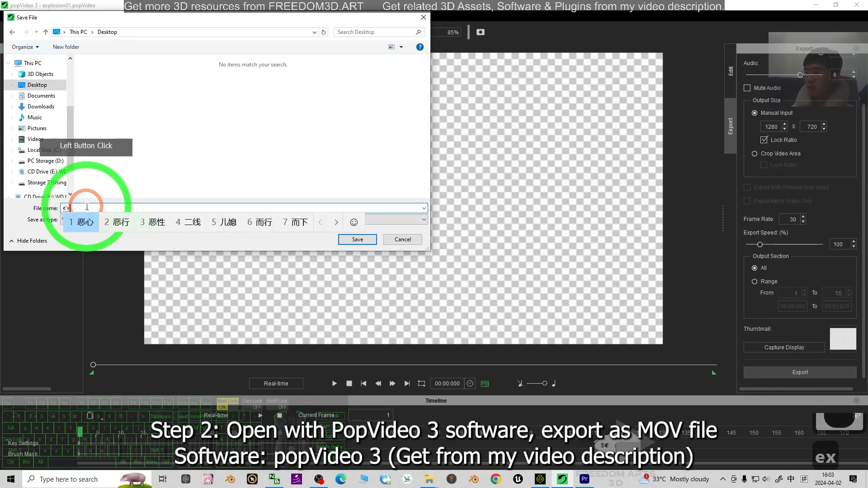
key("BackSpace")
key("BackSpace")
type("e")
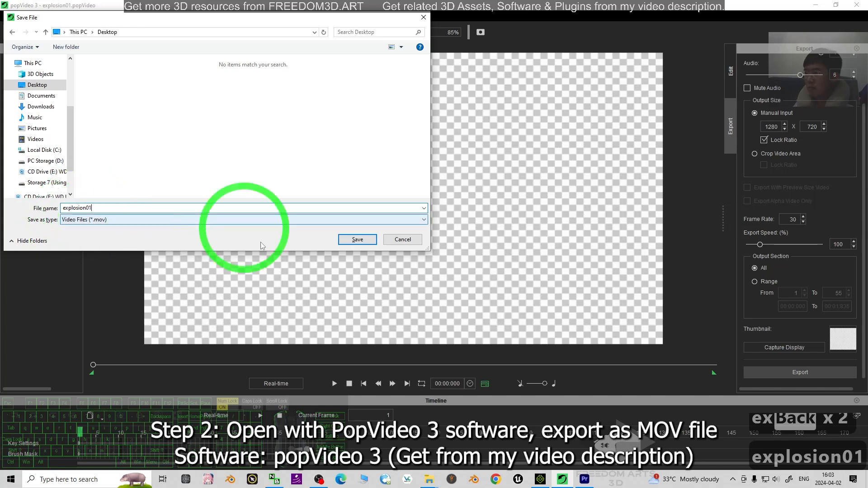
left_click(361, 243)
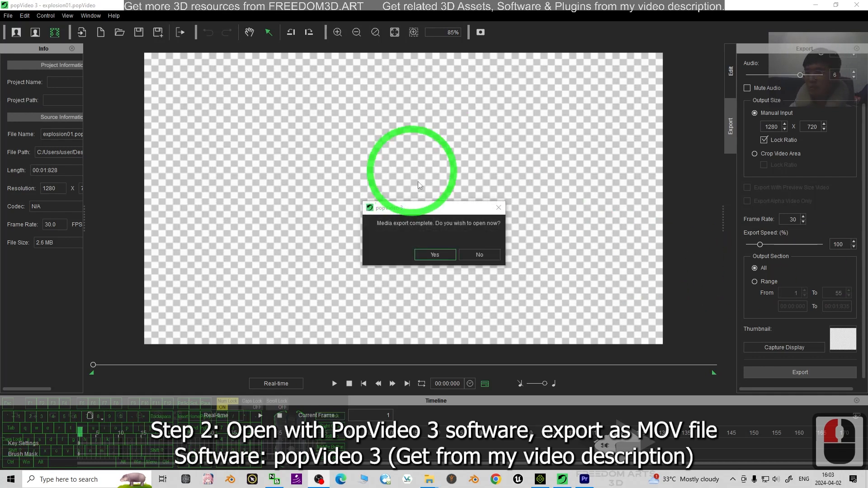
left_click(473, 255)
- Play the exported explosion01.mov from the desktop in the media player and close the player
left_click(815, 5)
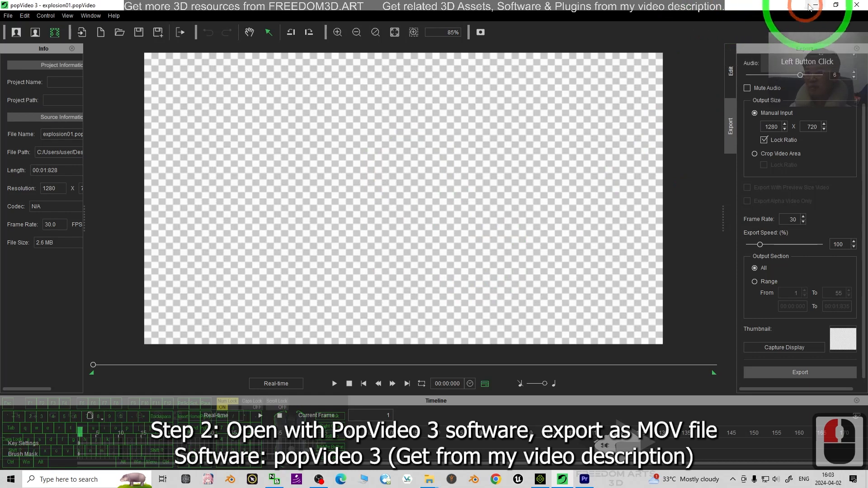
left_click(18, 158)
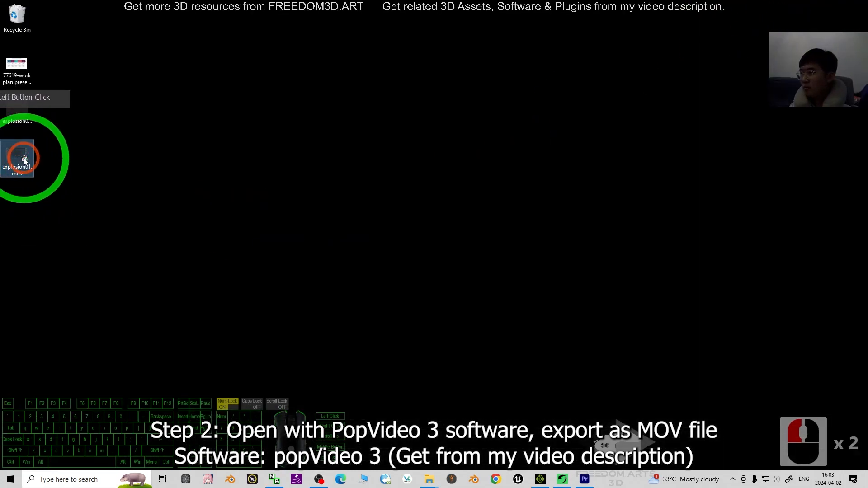
double_click(25, 159)
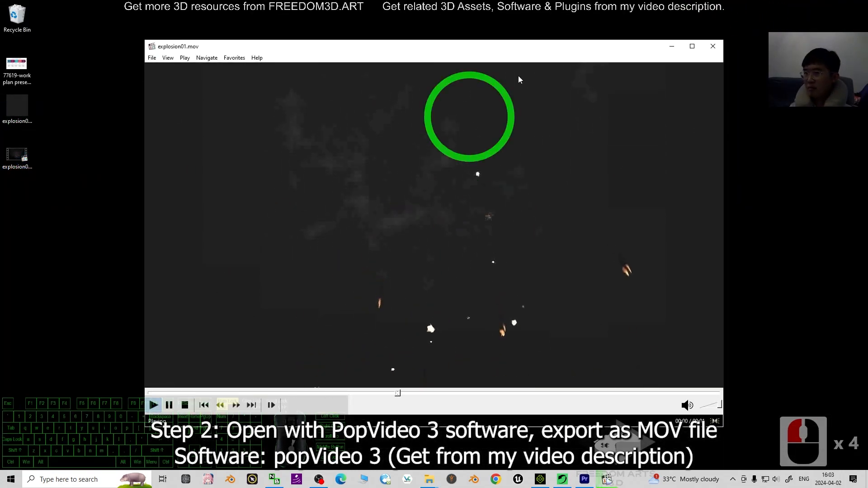
left_click(713, 53)
- Switch to Adobe Premiere Pro and import explosion01.mov from the desktop into the explosion project
left_click(87, 188)
left_click(488, 262)
double_click(585, 480)
left_click(469, 215)
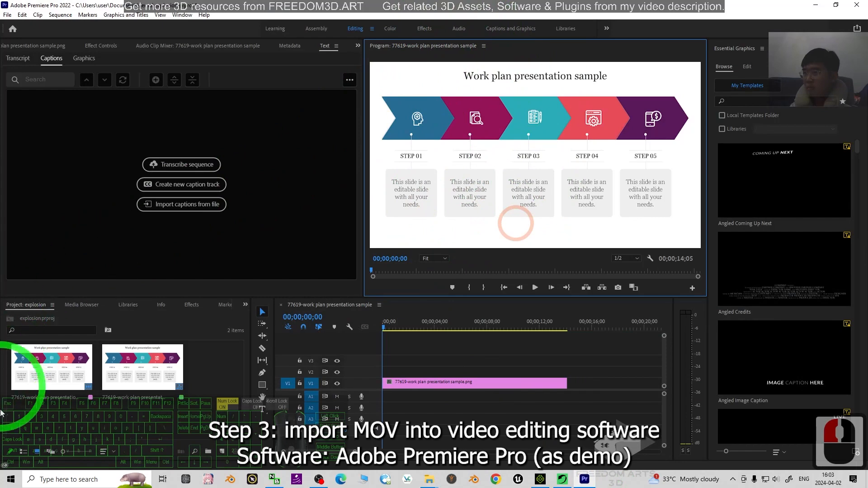
left_click_drag(338, 6, 458, 28)
left_click(15, 156)
left_click_drag(10, 157, 255, 383)
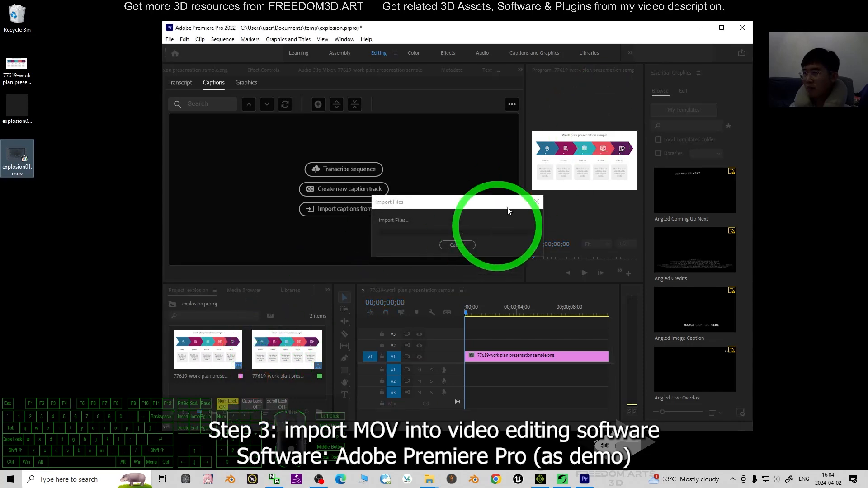
left_click(727, 37)
- Place explosion01.mov on track V2 at the start of the sequence, above the slide image, and preview it
left_click_drag(118, 350, 404, 376)
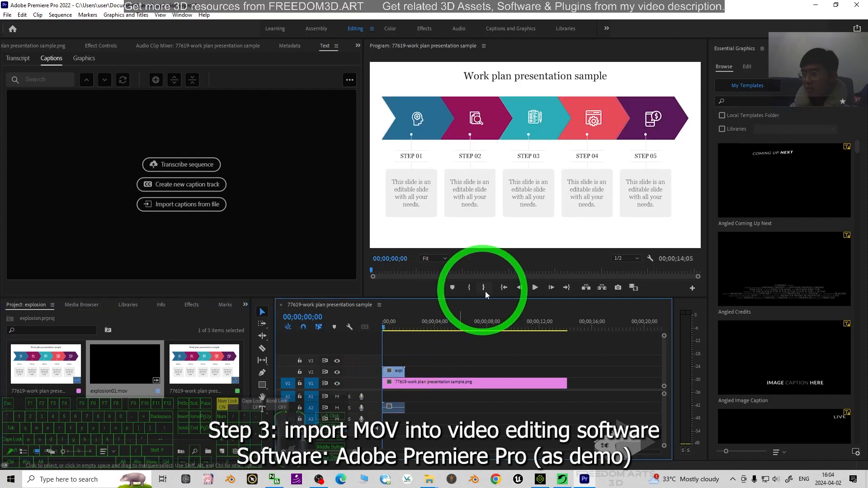
left_click(535, 288)
left_click(538, 287)
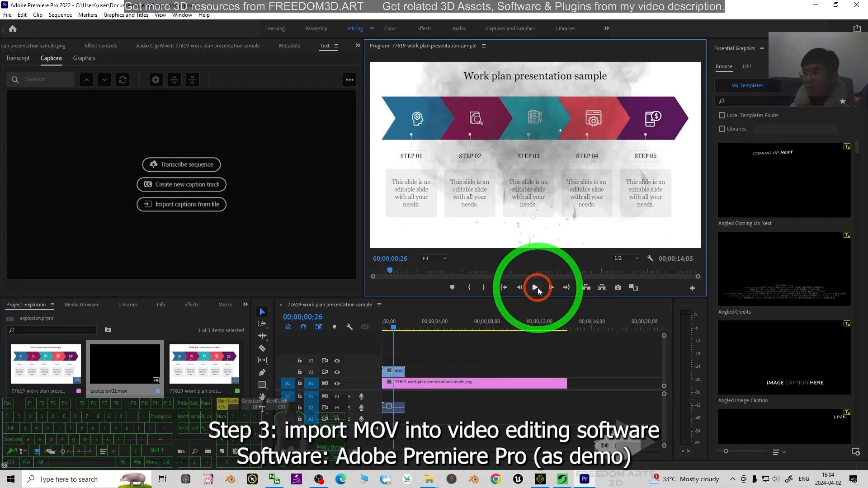
- Add a second copy of explosion01.mov on track V3 at 00;00;00;26 and preview the overlapping explosions
left_click_drag(125, 362, 398, 362)
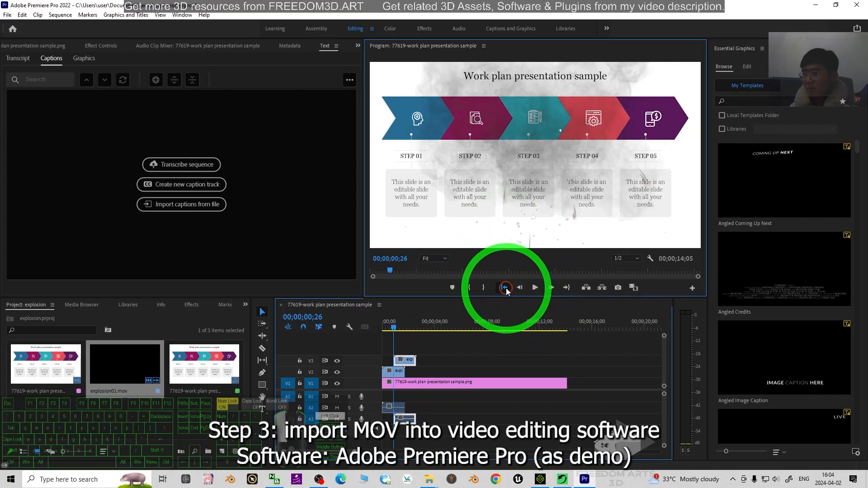
left_click(535, 288)
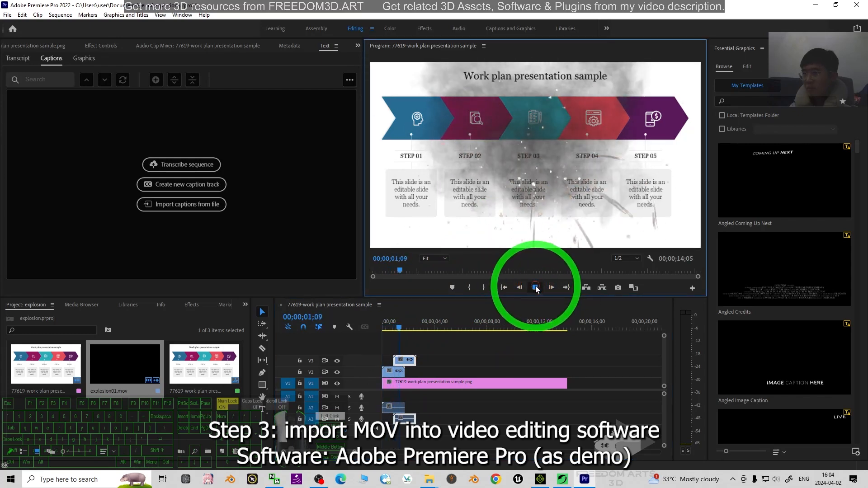
left_click(535, 288)
- Scale down the V3 explosion, position it over the slide's STEP 05, preview it, and enlarge it slightly
left_click(524, 153)
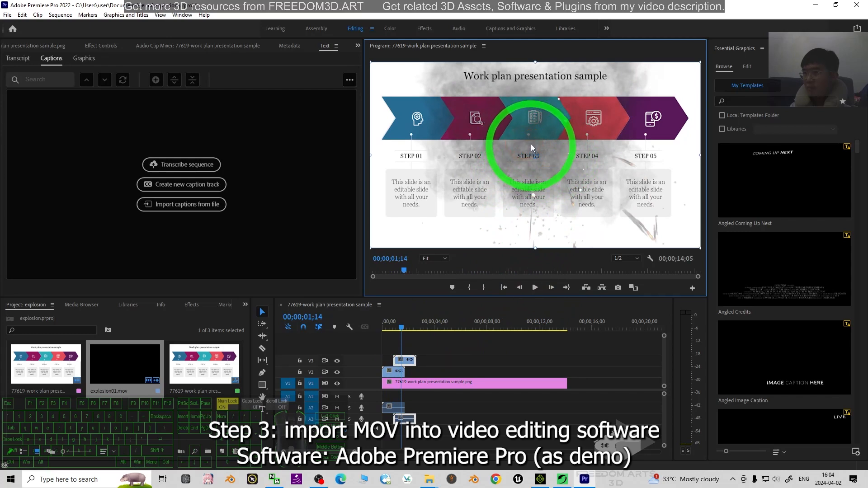
mouse_move(532, 147)
left_mouse_down()
mouse_move(582, 165)
mouse_move(421, 74)
mouse_move(534, 139)
left_mouse_up()
left_click_drag(588, 187, 634, 154)
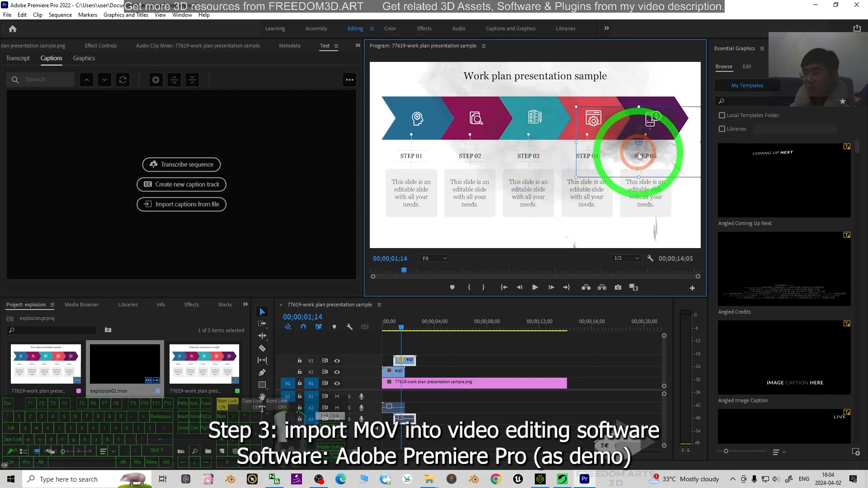
left_click(534, 289)
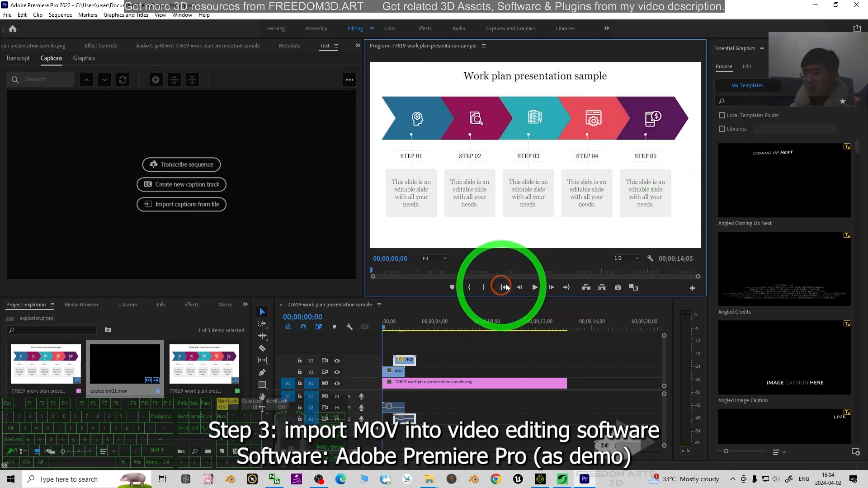
left_click(535, 288)
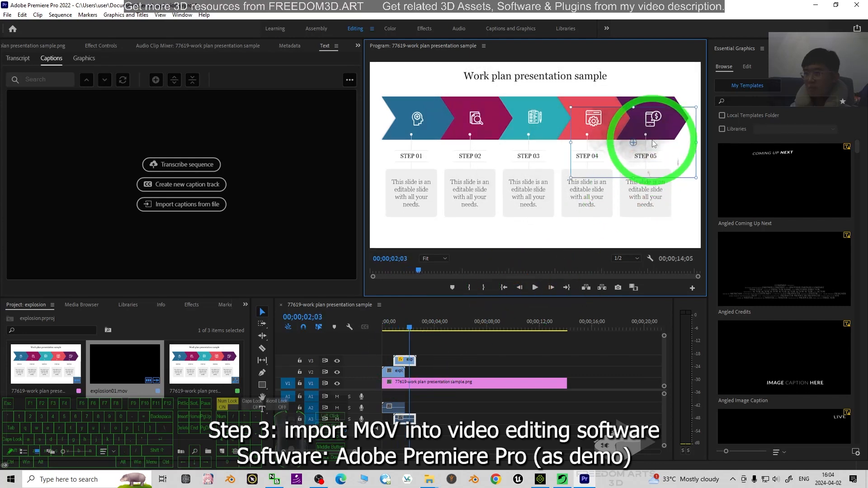
left_click_drag(569, 108, 513, 91)
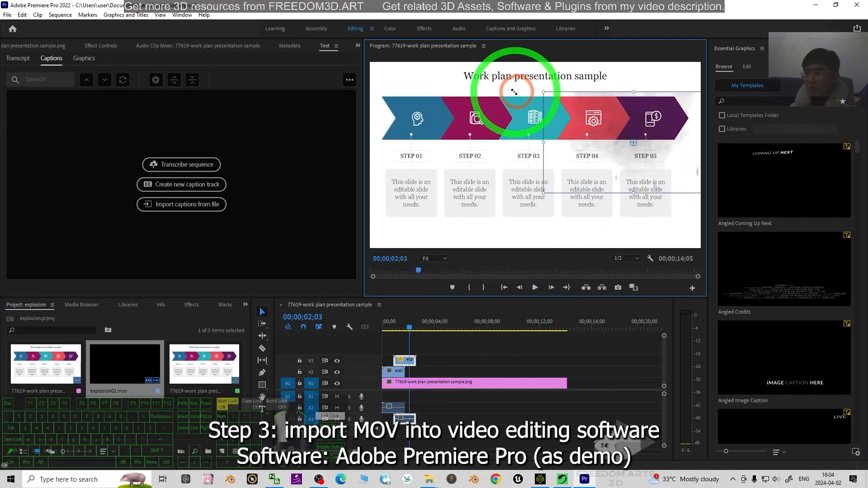
- Move the playhead to 00;00;00;29, try scaling down the slide image, and undo the scaling
left_click(511, 172)
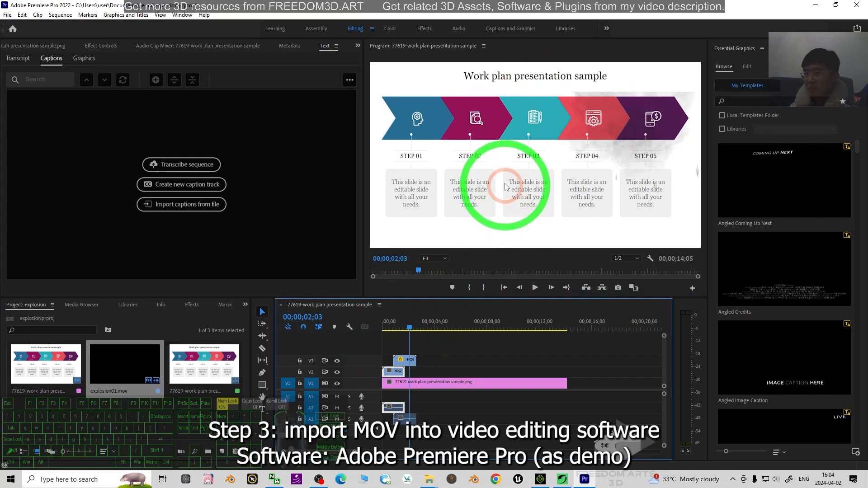
left_click(440, 367)
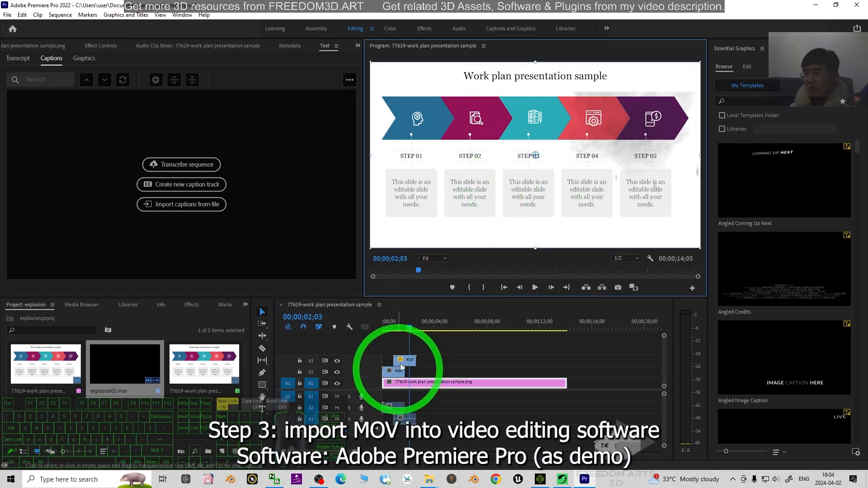
left_click(395, 329)
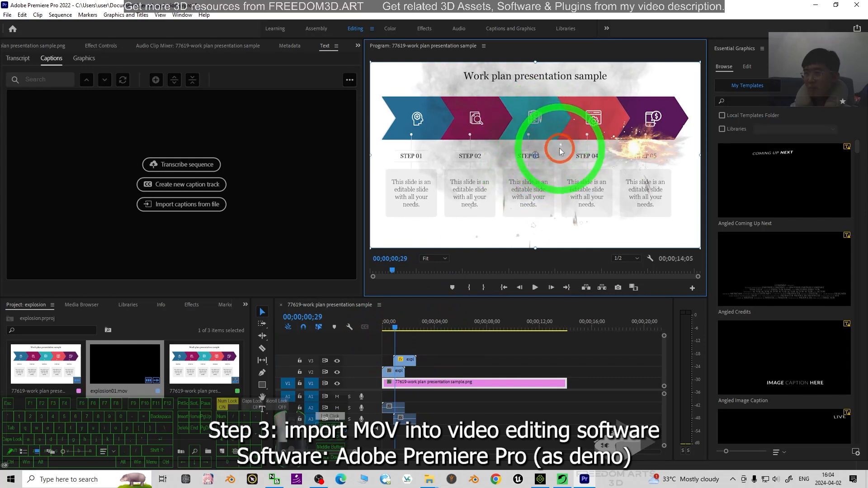
left_click_drag(371, 59, 437, 98)
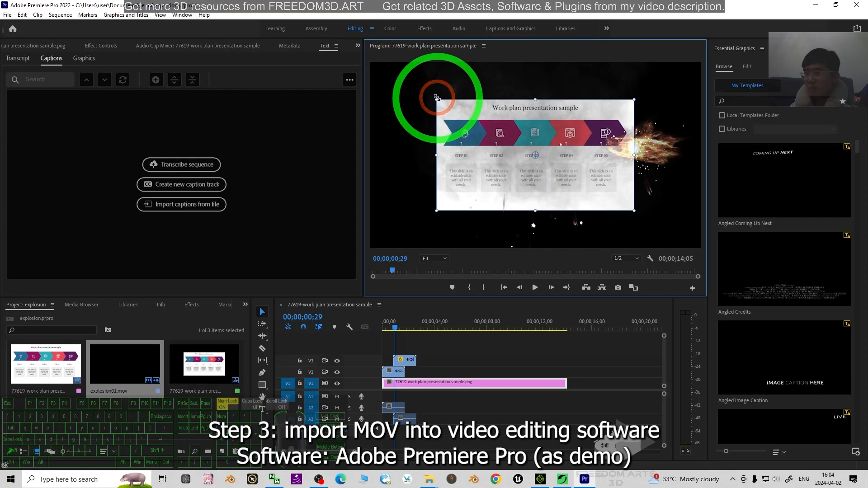
key("ctrl+z")
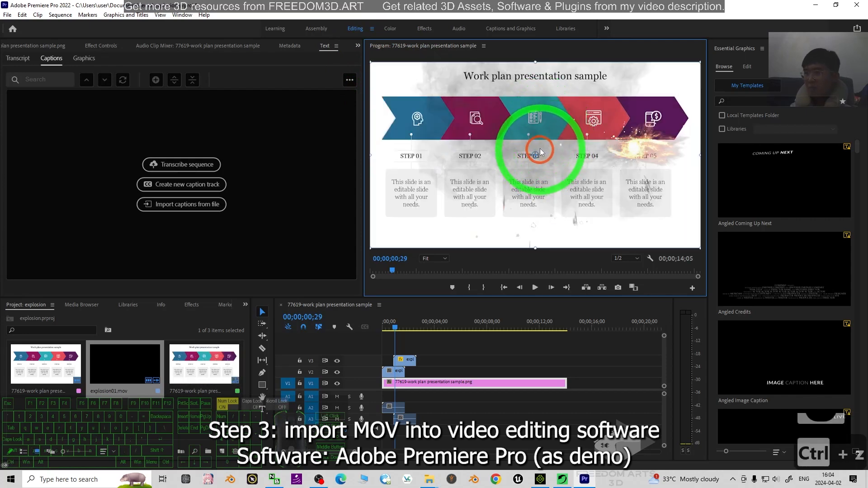
- Scale down the V2 explosion to about half size, position it over the slide's STEP 02, and preview the sequence
double_click(393, 371)
left_click(547, 145)
left_click(504, 127)
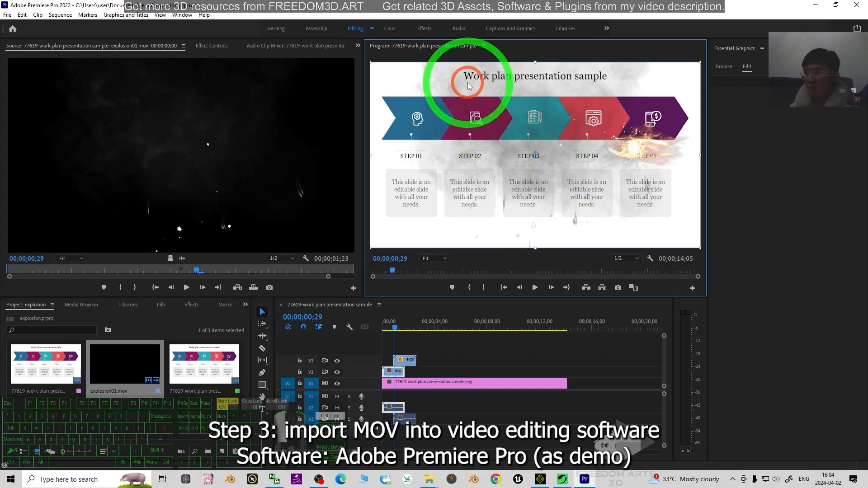
left_click_drag(370, 62, 460, 108)
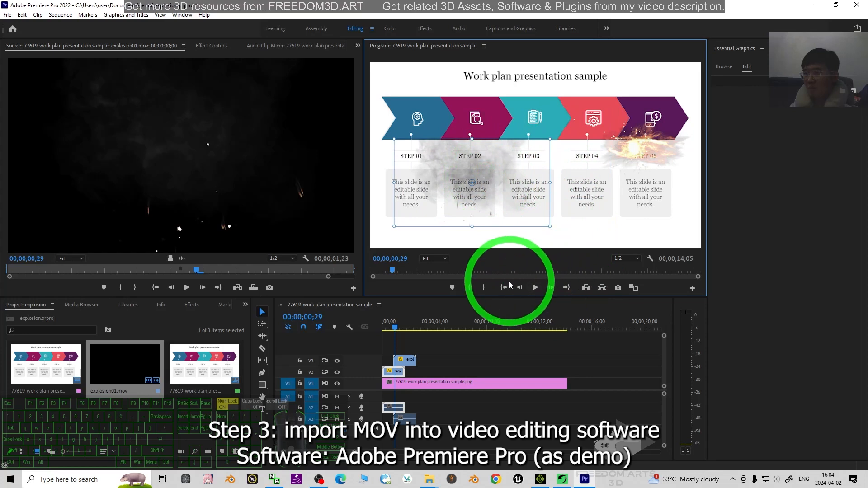
left_click(535, 288)
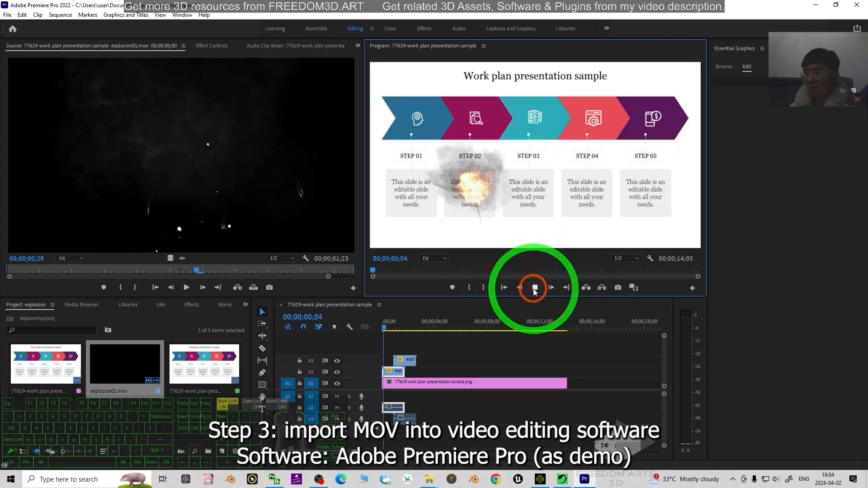
left_click(535, 288)
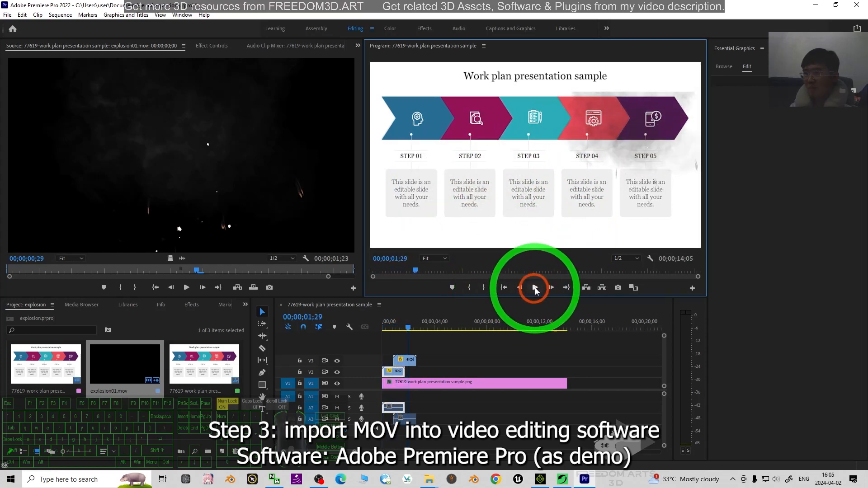
- Add a third copy of explosion01.mov on track V2, starting where the V3 clip ends, and play the sequence from the beginning
left_click(140, 368)
left_click_drag(141, 369, 412, 376)
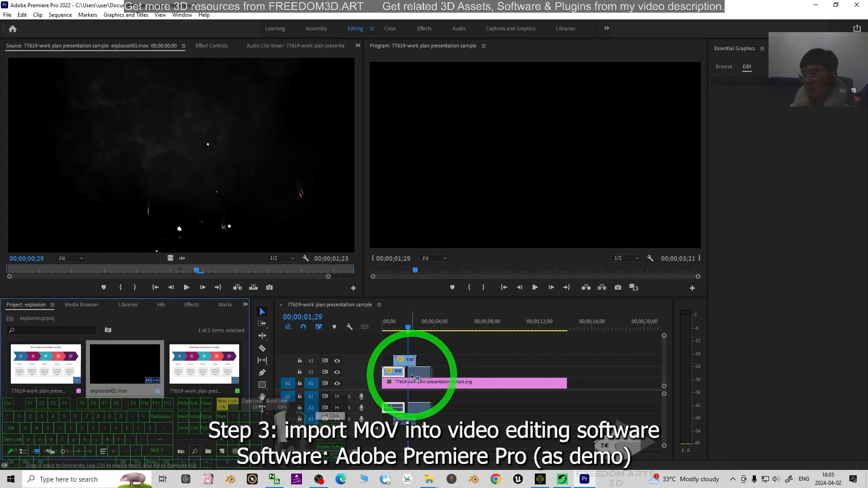
left_click_drag(420, 381, 421, 381)
left_click(504, 288)
left_click(535, 287)
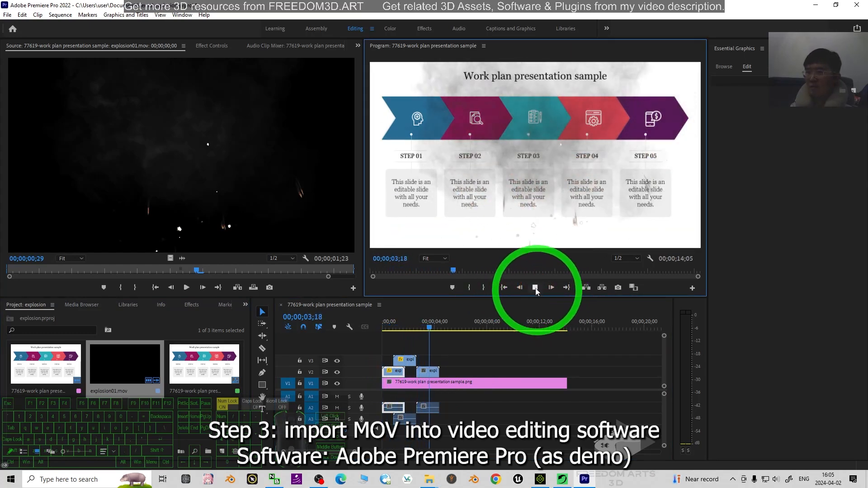
- Shift the third explosion clip on V2 earlier to start at about two seconds, and play back the sequence
left_click(429, 374)
left_click_drag(429, 374, 422, 374)
left_click(397, 326)
left_click(538, 288)
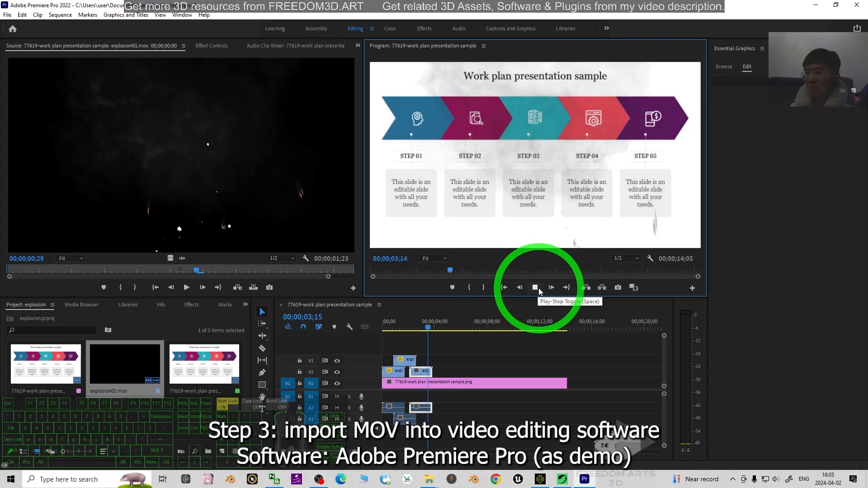
left_click(504, 288)
left_click(536, 289)
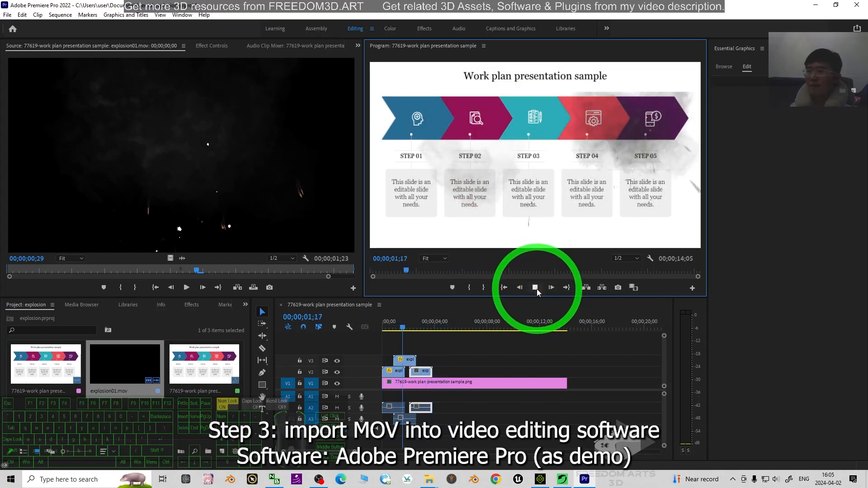
left_click(536, 288)
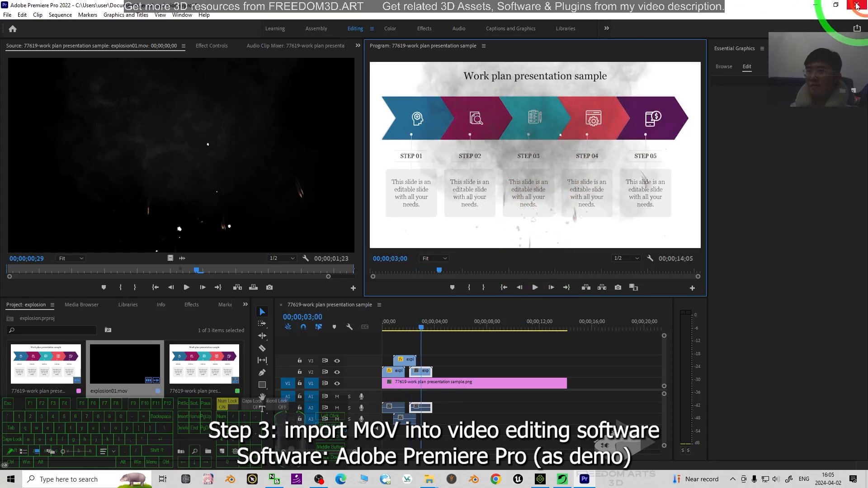
- Switch to iClone 8, delete the existing explosion particle, and add the Fall maple-leaf effect from the Legacy particle templates to the scene
left_click(817, 4)
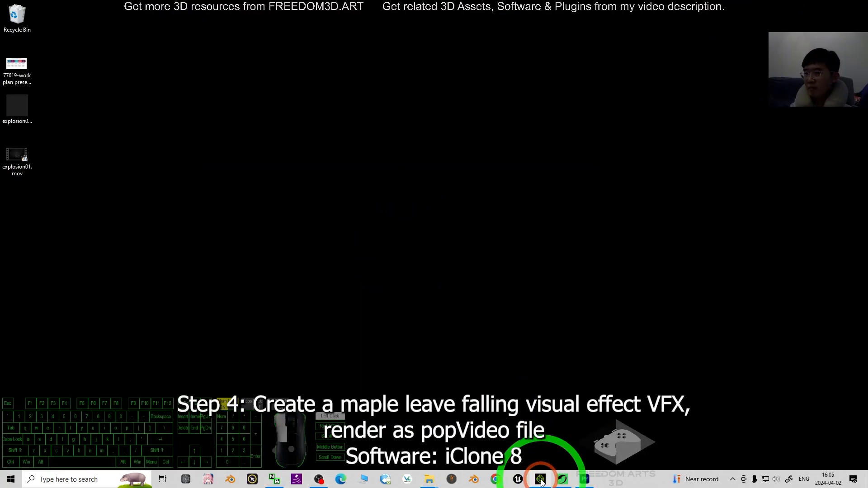
left_click(541, 480)
scroll(226, 354, "up", 2)
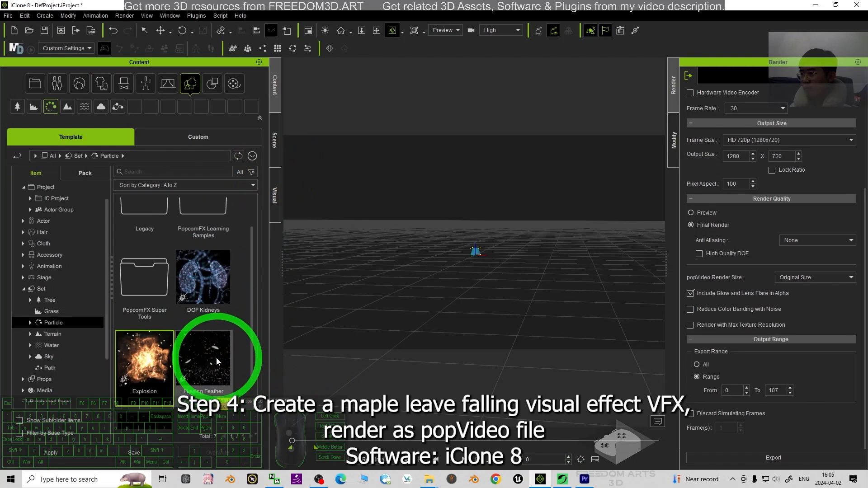
double_click(139, 239)
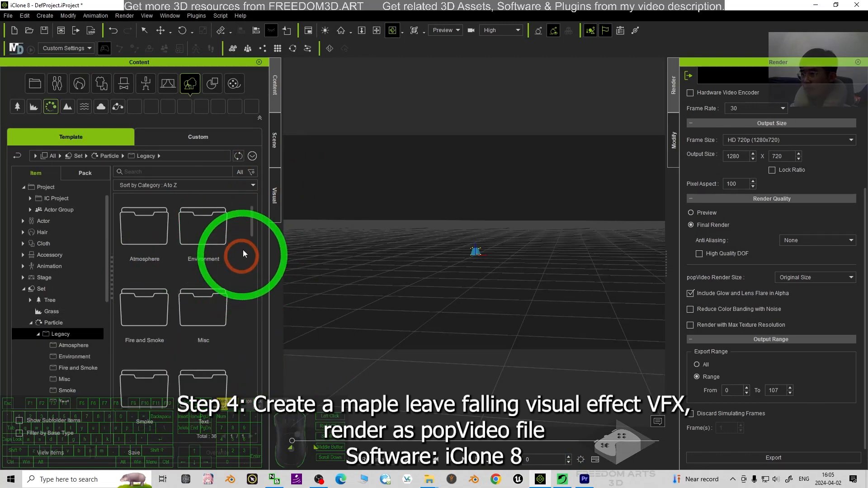
left_click_drag(253, 229, 258, 343)
left_click(148, 333)
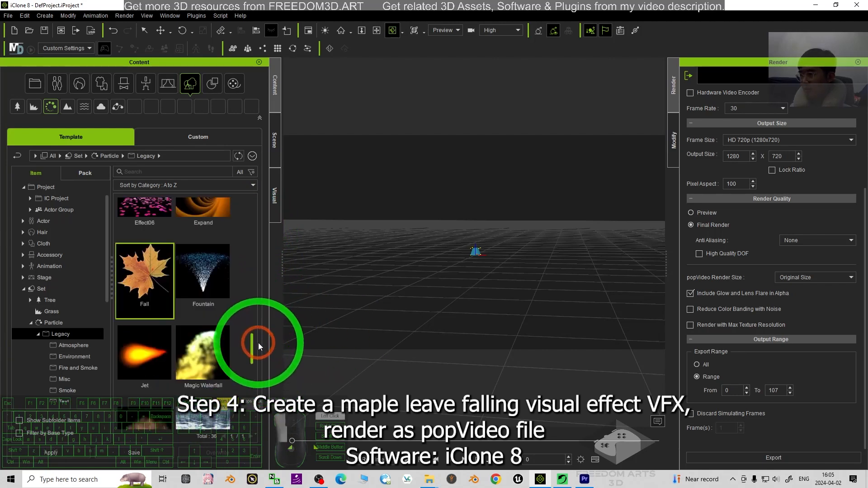
key("Delete")
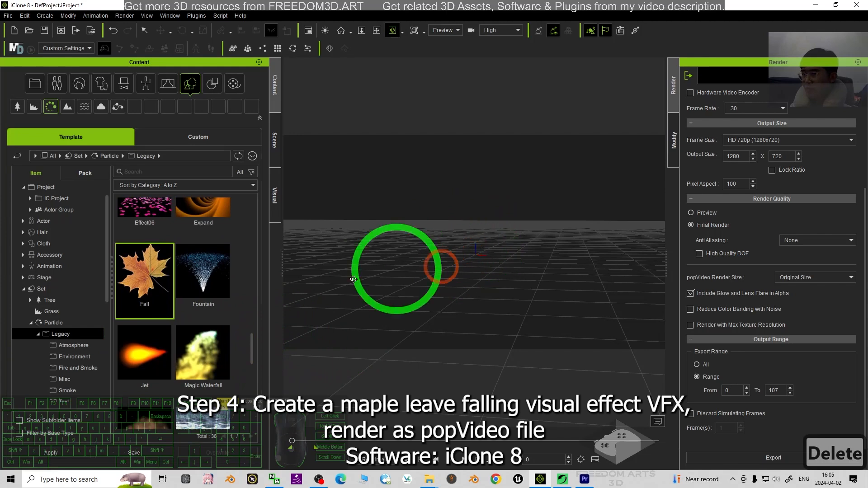
left_click_drag(145, 279, 459, 263)
- Play back the falling leaves and shorten the timeline range so that it ends at frame 487
left_click(386, 459)
left_click(518, 261)
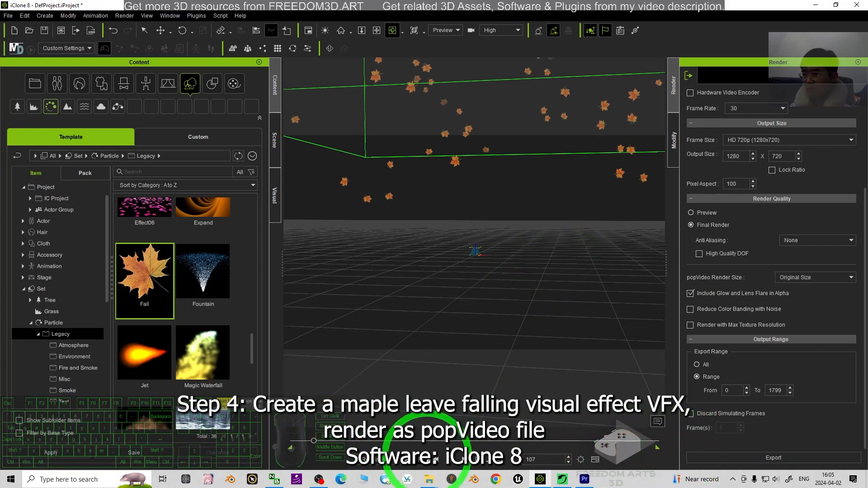
left_click(433, 458)
left_click(410, 459)
left_click(547, 301)
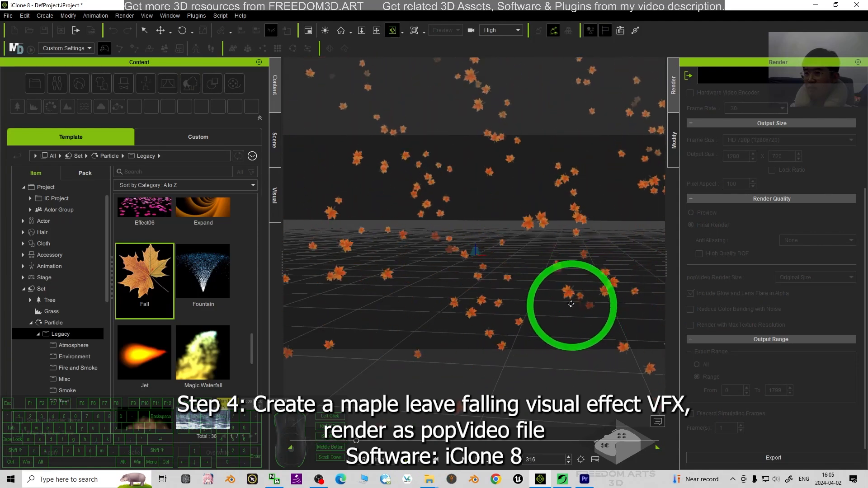
left_click_drag(657, 449, 395, 449)
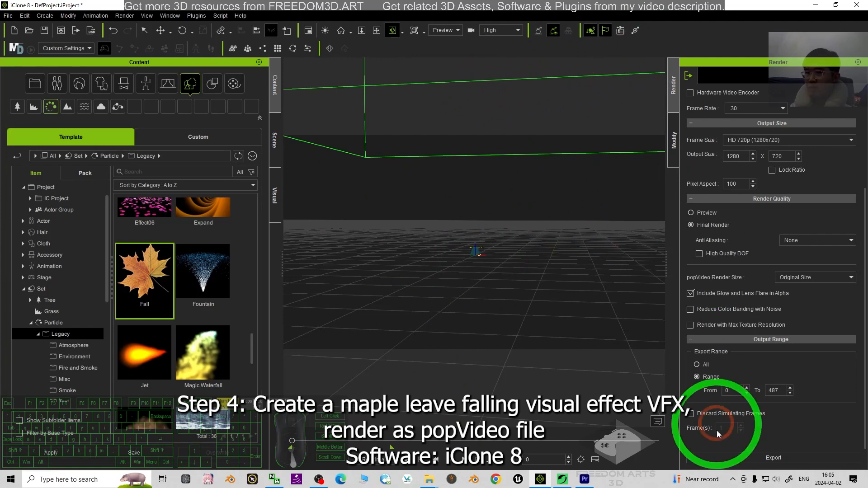
- Export the range from frame 0 to 487 as a popVideo file named "maple leave fall 01" on the Desktop
left_click(736, 458)
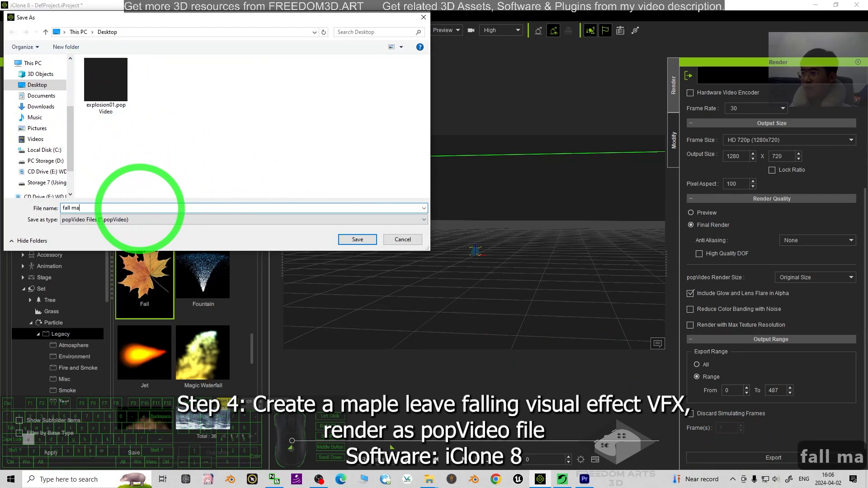
key("BackSpace")
key("BackSpace")
key("BackSpace")
key("BackSpace")
key("BackSpace")
key("BackSpace")
key("BackSpace")
key("BackSpace")
key("BackSpace")
key("BackSpace")
key("BackSpace")
key("BackSpace")
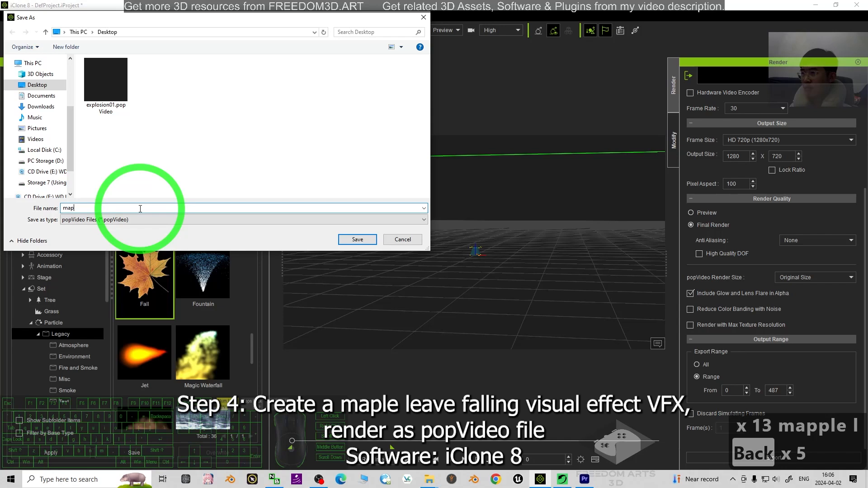
type("maple leave fall")
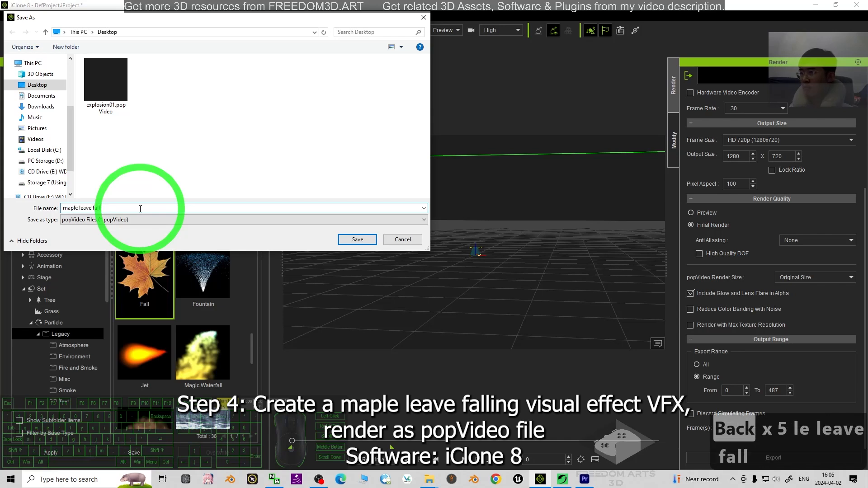
type(" 01")
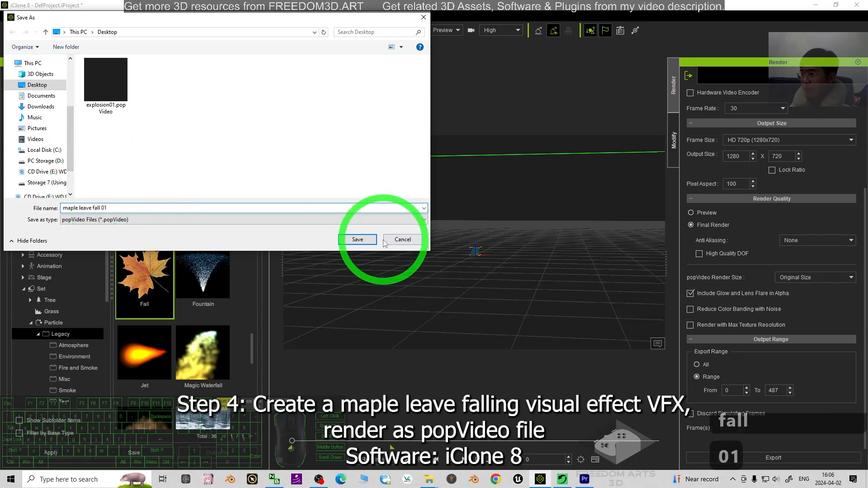
left_click(361, 240)
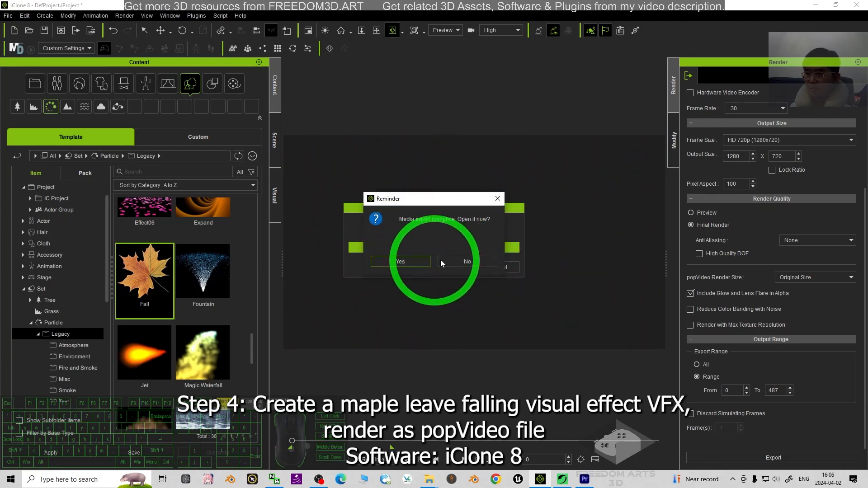
left_click(425, 263)
- Switch to popVideo 3, load maple leave fall 01.popVideo from the Desktop, and preview its playback
left_click(815, 5)
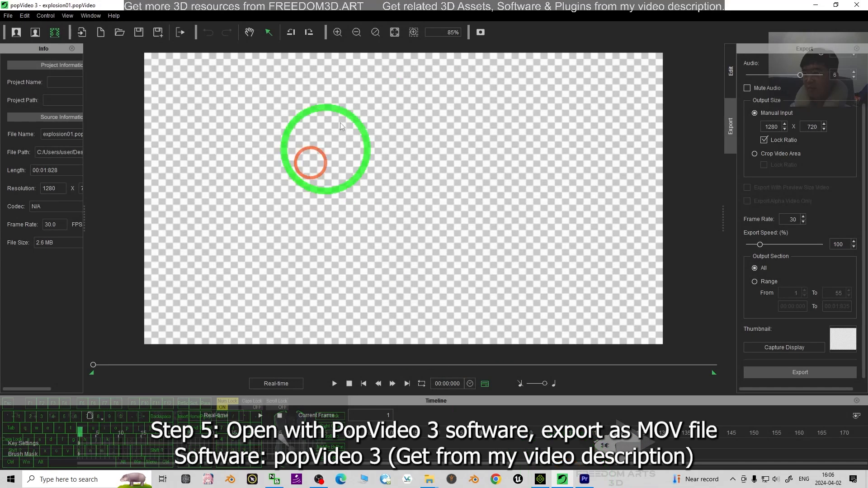
double_click(358, 36)
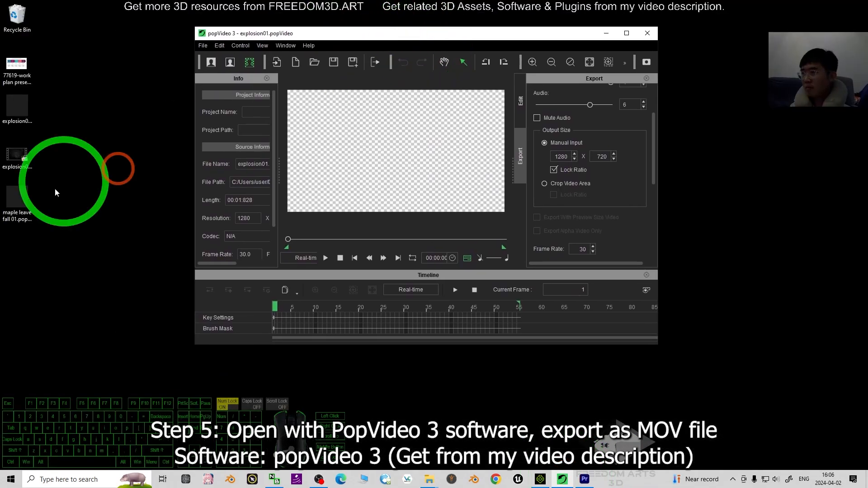
left_click_drag(55, 188, 350, 164)
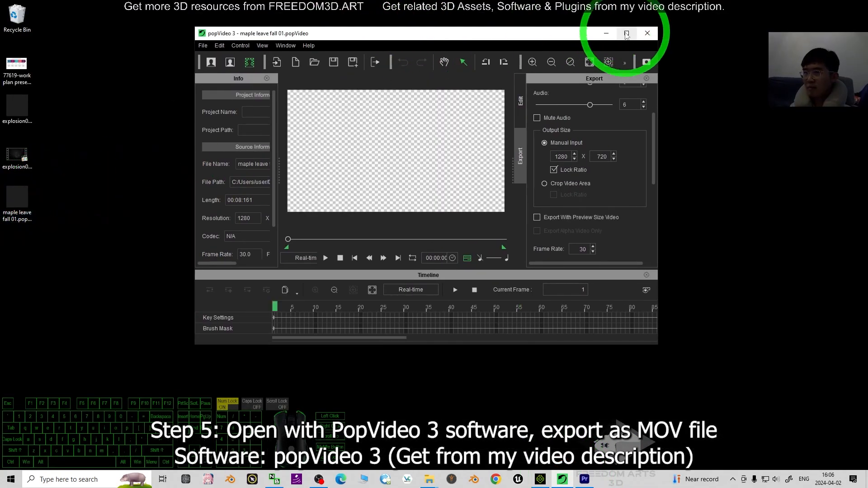
left_click(626, 33)
left_click(335, 384)
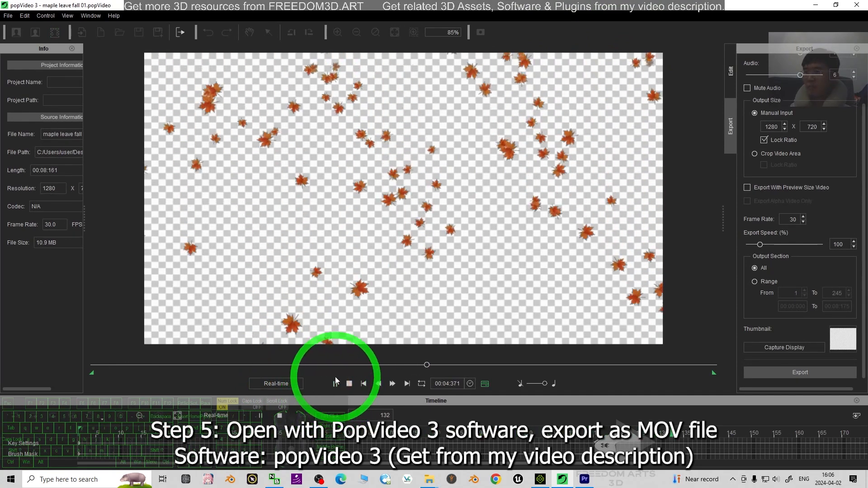
left_click(349, 384)
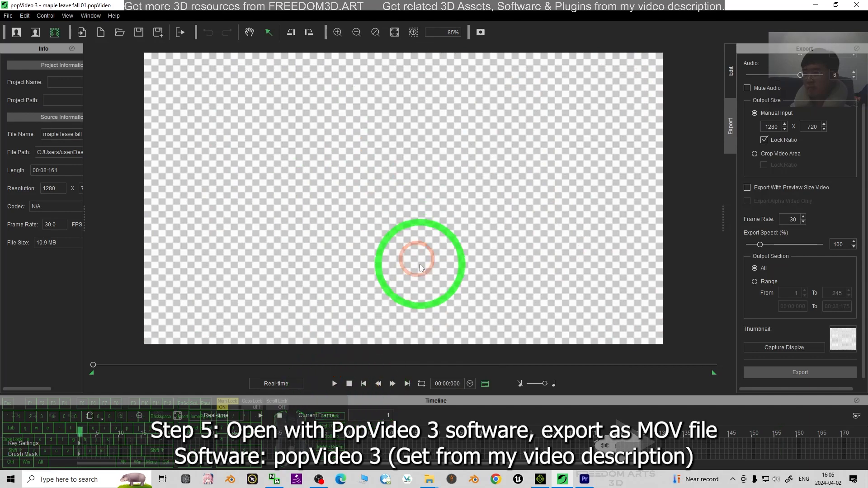
- Cancel the popVideo-format export and set the export format to mov(ProRes)
left_click(790, 375)
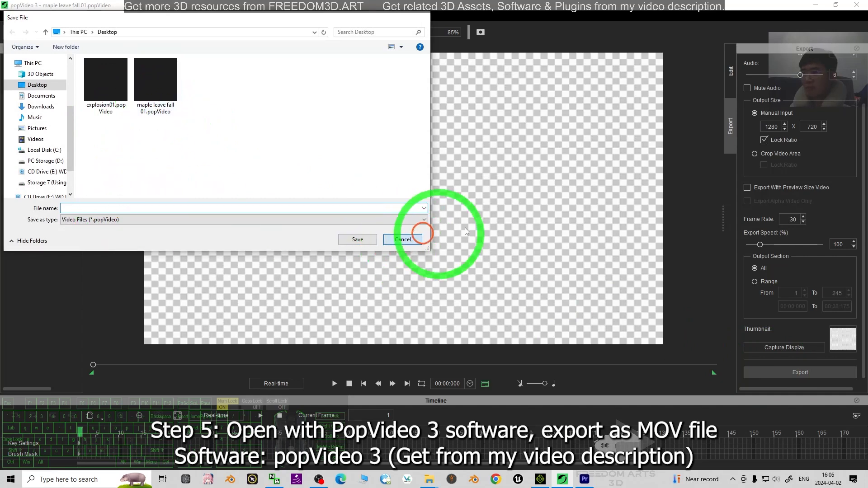
left_click(402, 238)
left_click_drag(865, 254, 862, 189)
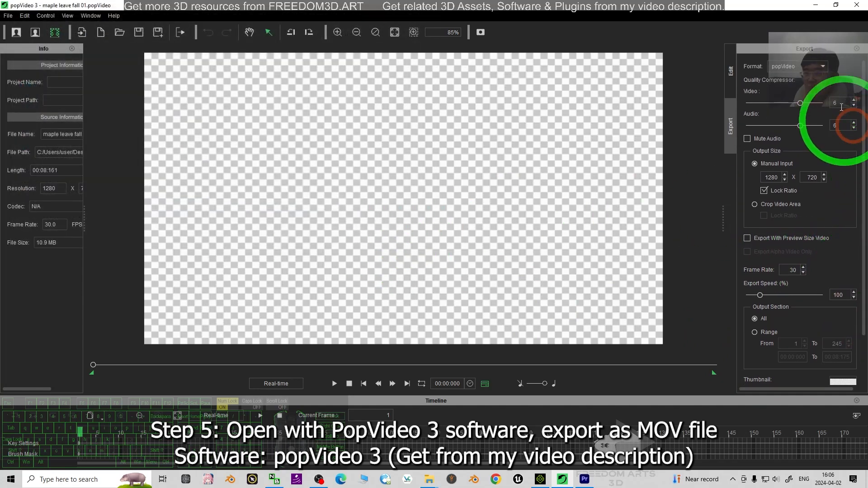
left_click(808, 66)
left_click(785, 95)
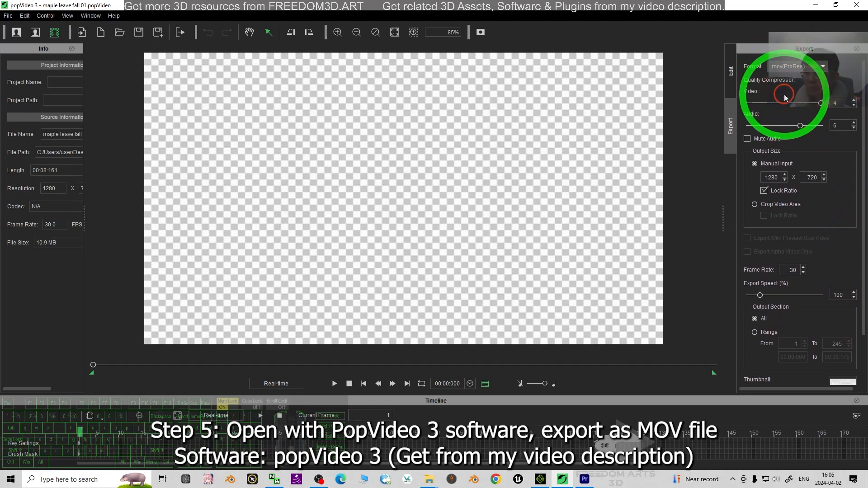
- Export the leaf clip to the Desktop as "maple leave fall 01" in MOV format, without opening the exported file
scroll(859, 239, "down", 2)
left_click(800, 371)
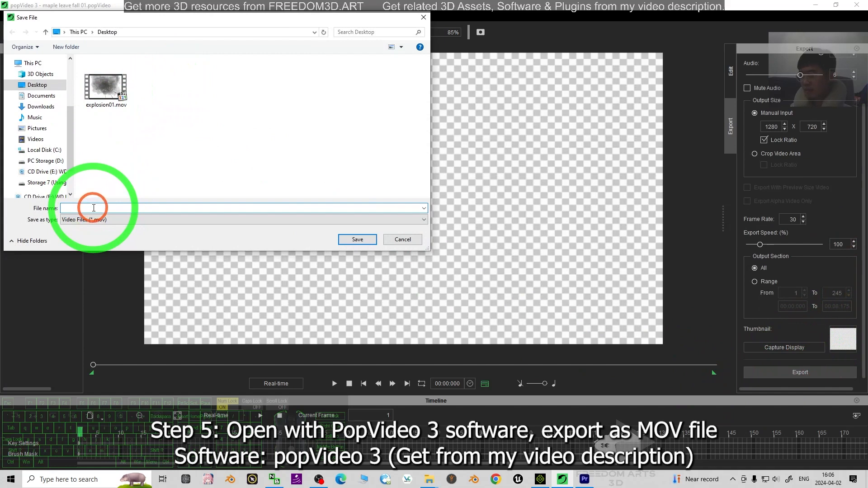
type("mapple leave")
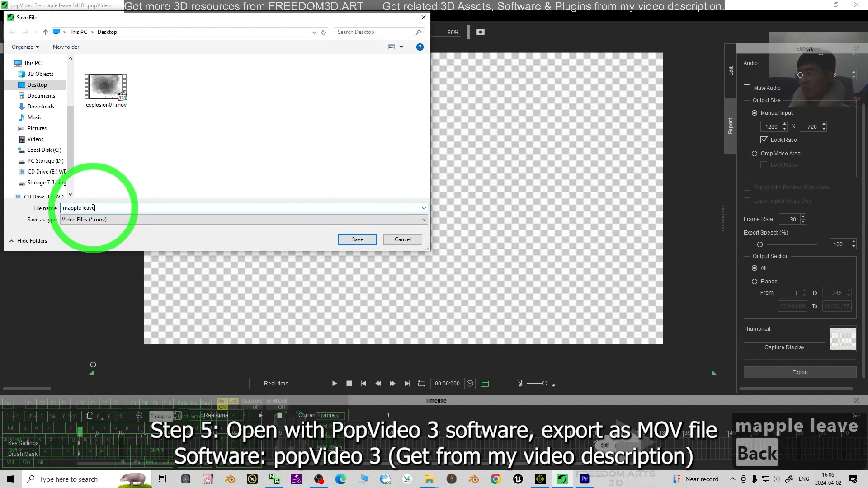
key("BackSpace")
key("BackSpace")
key("BackSpace")
type("le leave fall 02")
key("BackSpace")
type("1")
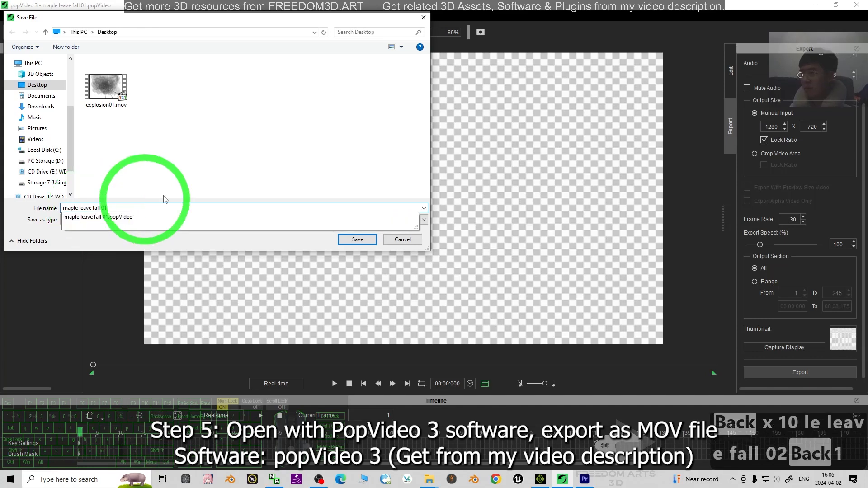
left_click(355, 240)
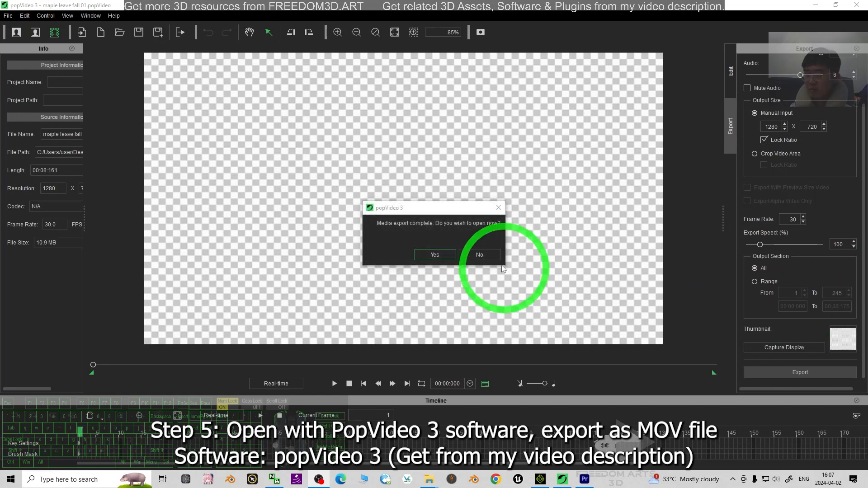
left_click(489, 258)
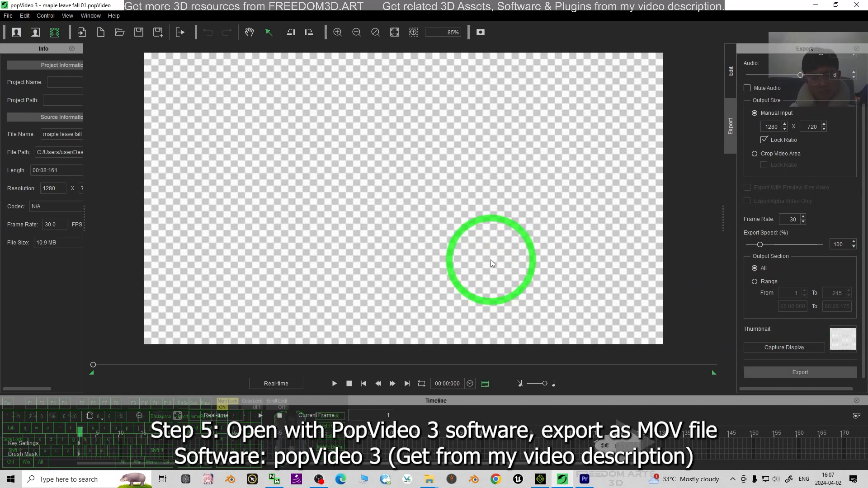
- Close popVideo 3 and check explosion01.mov and maple leave fall 01.mov in the media player
left_click(856, 4)
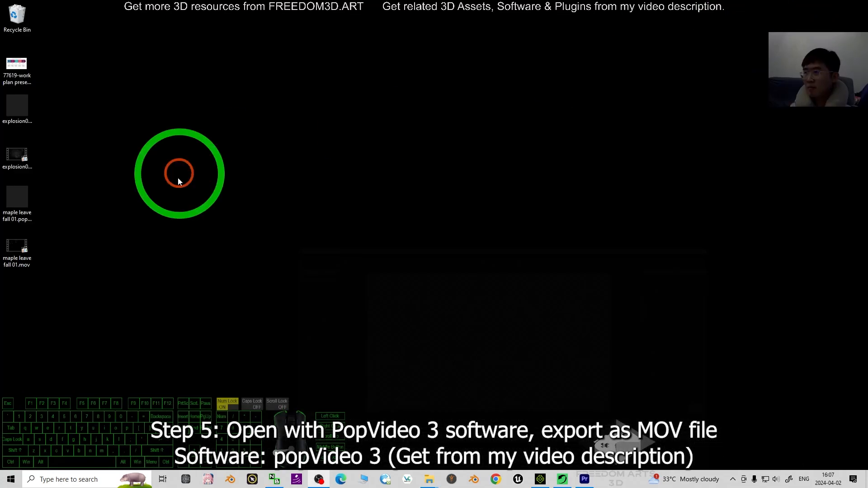
left_click(7, 259)
left_click(19, 196)
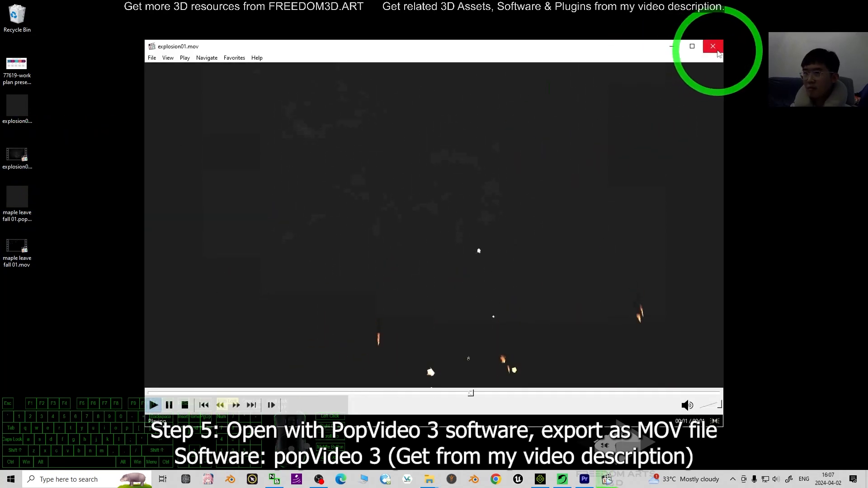
left_click(718, 53)
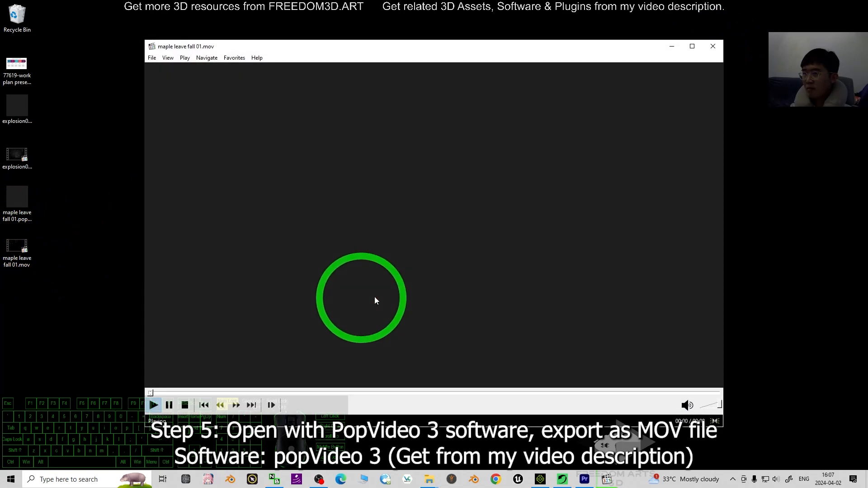
left_click(713, 46)
- Switch to Premiere Pro, import maple leave fall 01.mov, and place it on track V4 at the start of the sequence
left_click(584, 479)
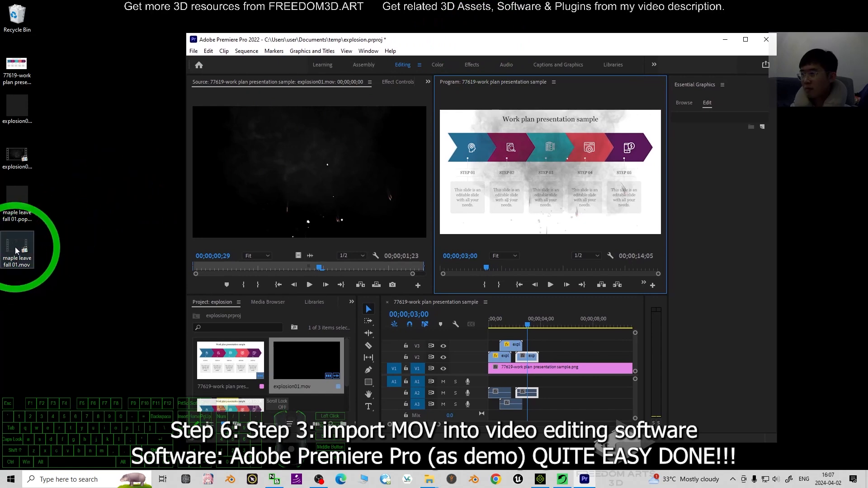
left_click_drag(16, 251, 253, 367)
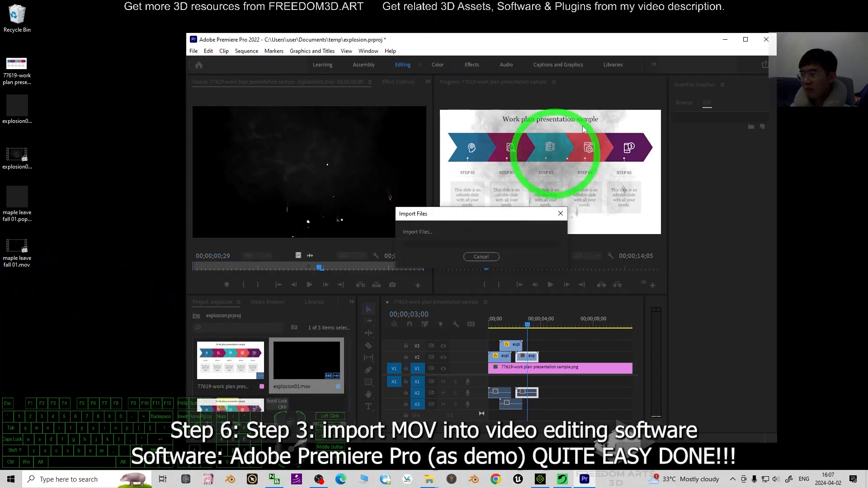
left_click(746, 39)
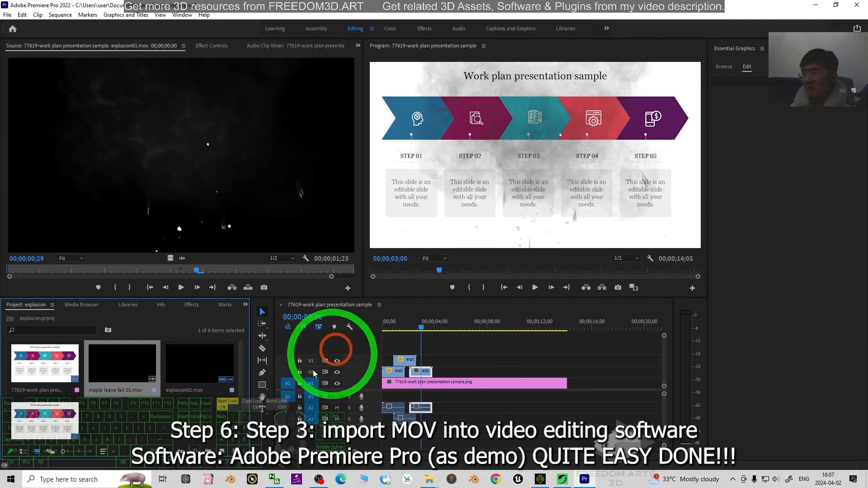
left_click_drag(133, 365, 385, 349)
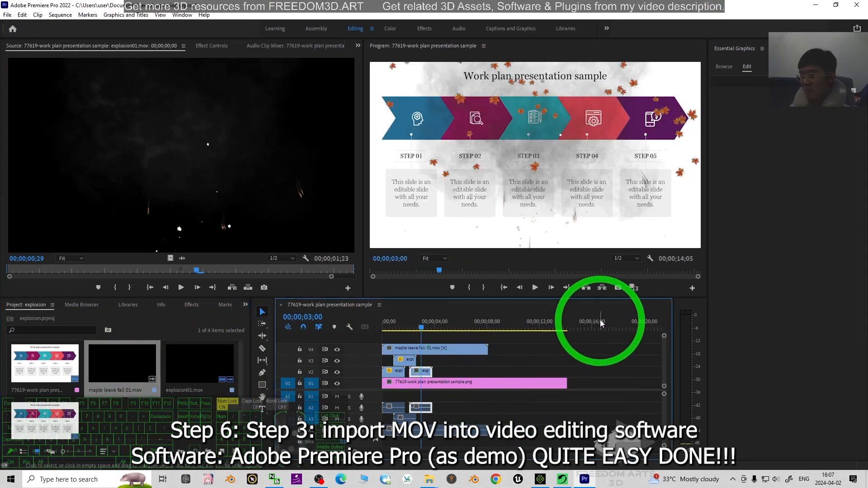
- Play back the sequence with the falling leaves, return the playhead to the start, and restore the window to a smaller size
left_click(535, 288)
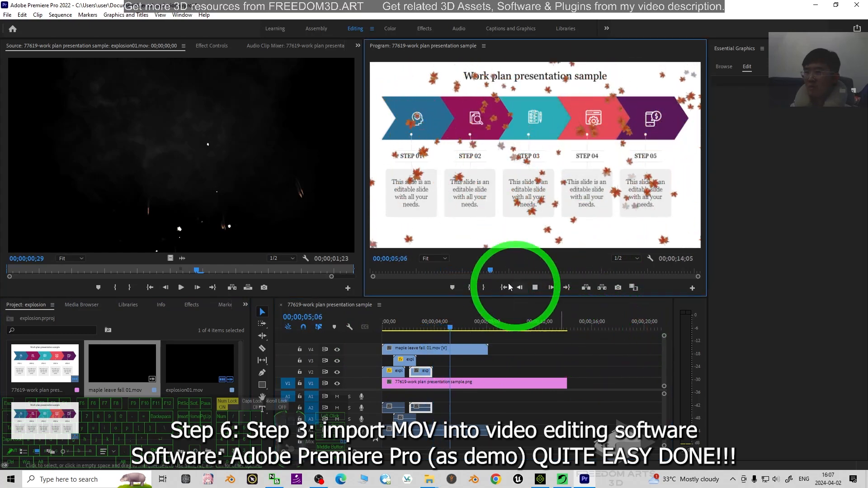
left_click(552, 286)
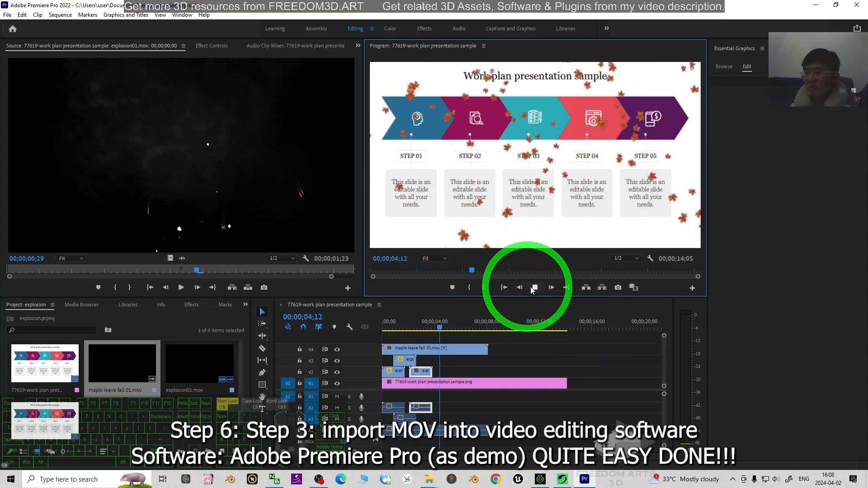
left_click(535, 289)
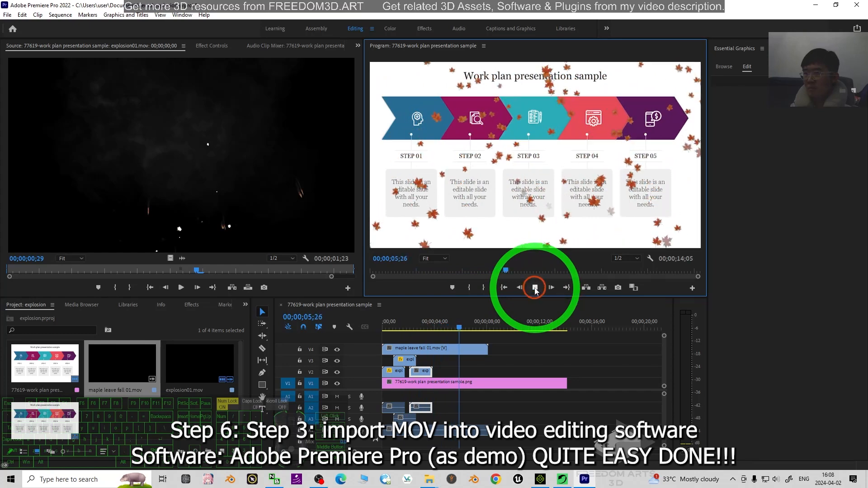
left_click(503, 288)
left_click(243, 274)
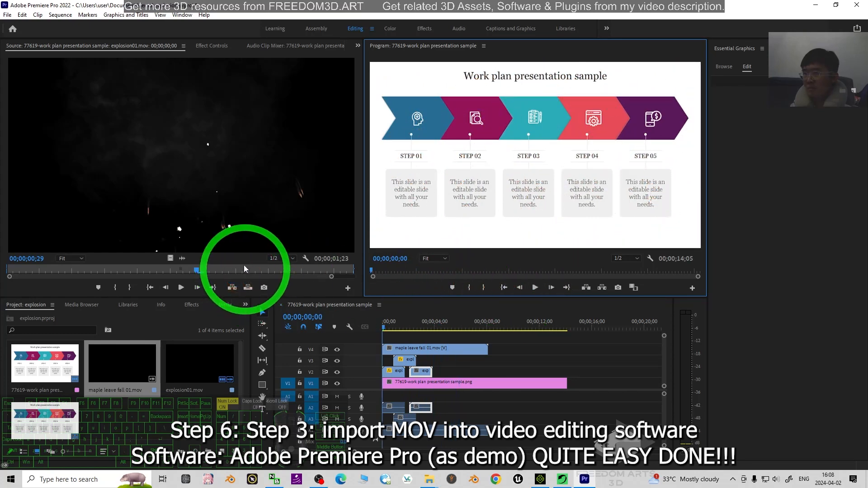
left_click_drag(606, 10, 506, 70)
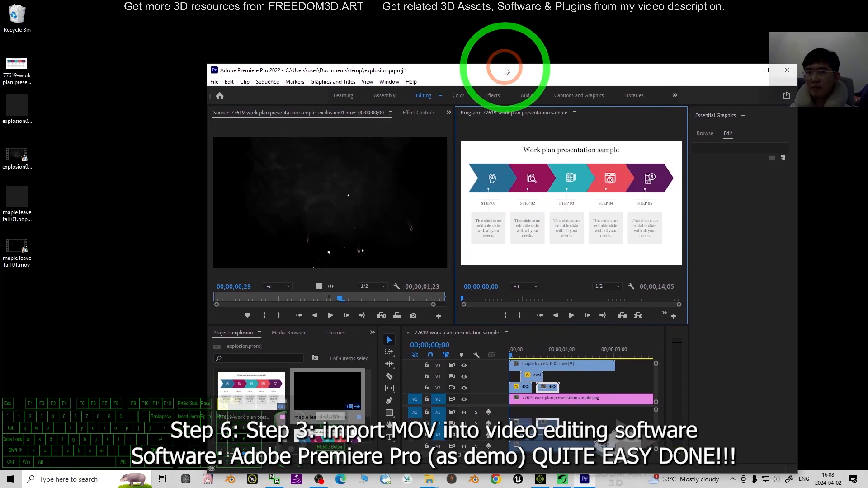